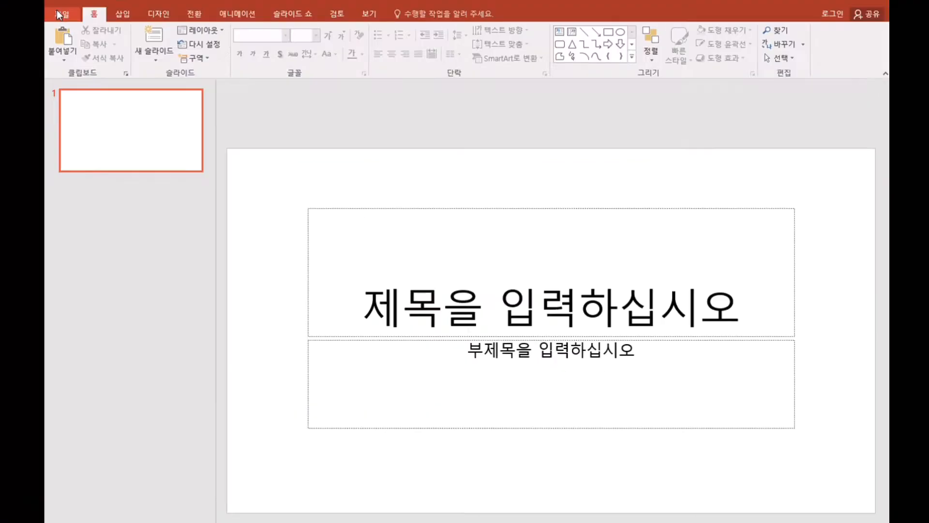
# Start saving the presentation under a new name by browsing for a save location.
pyautogui.click(57, 9)
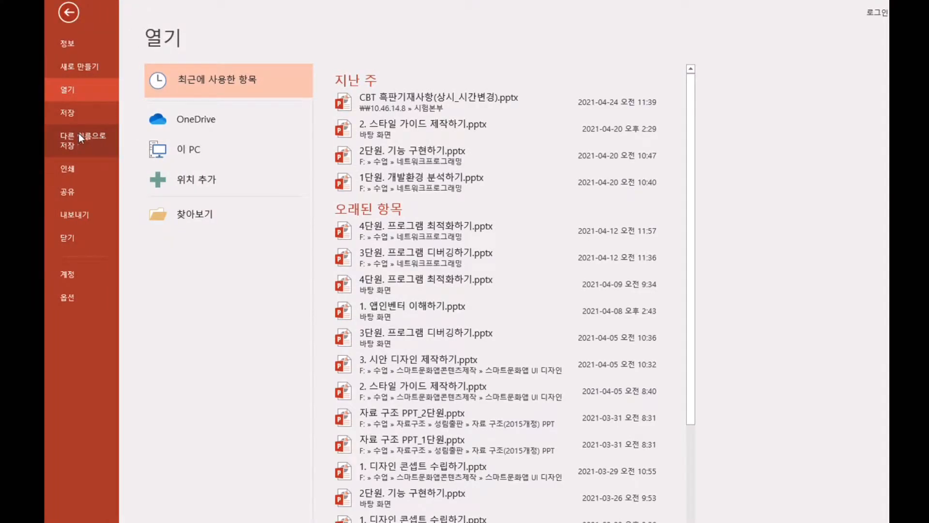
pyautogui.click(75, 133)
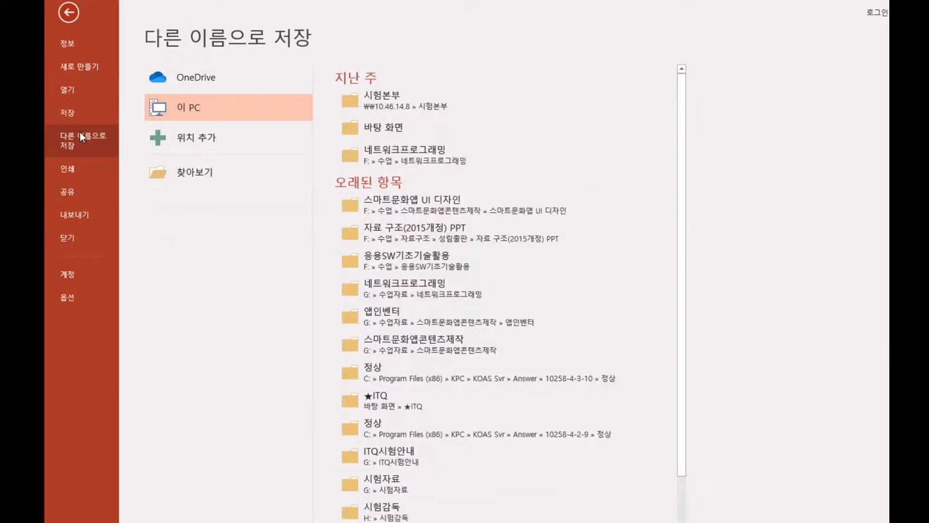
pyautogui.click(219, 168)
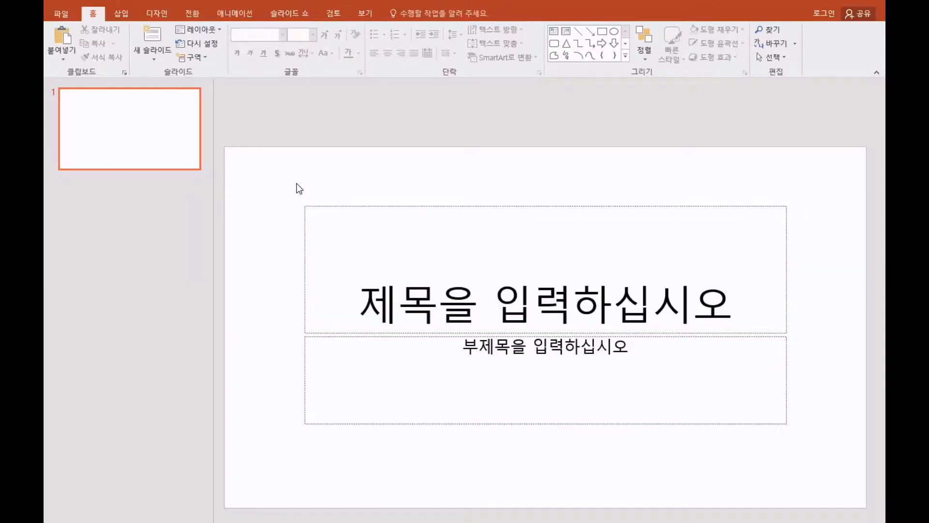
# Try the A4 paper (210x297mm) slide size with content scaled to fit, and return the slides to widescreen (16:9).
pyautogui.click(167, 15)
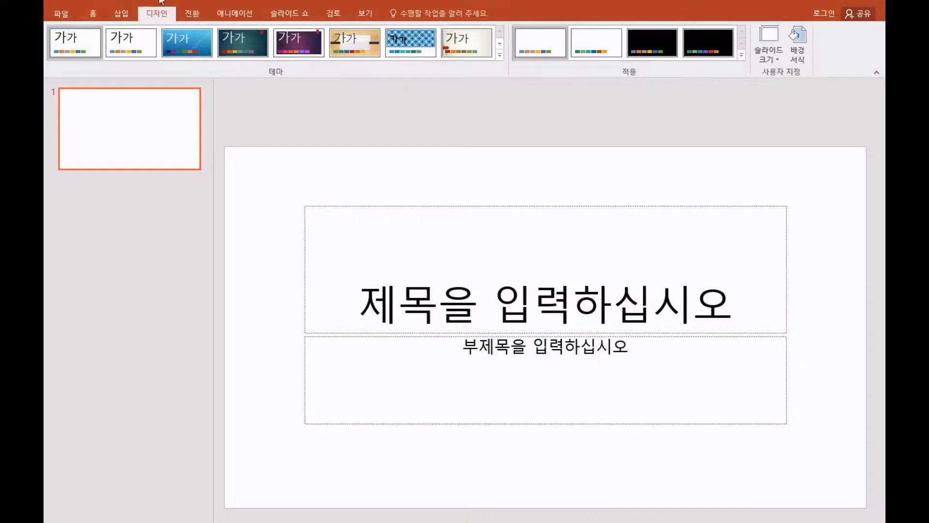
pyautogui.click(778, 60)
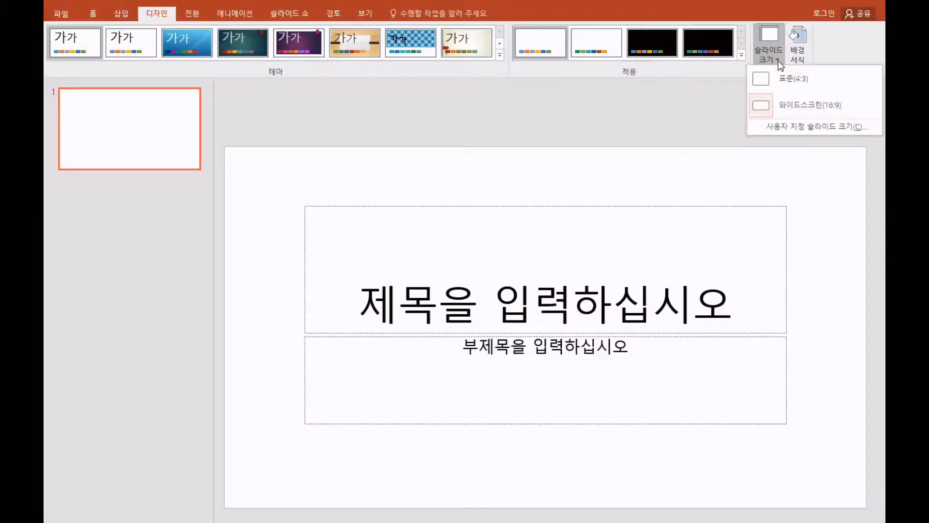
pyautogui.click(801, 126)
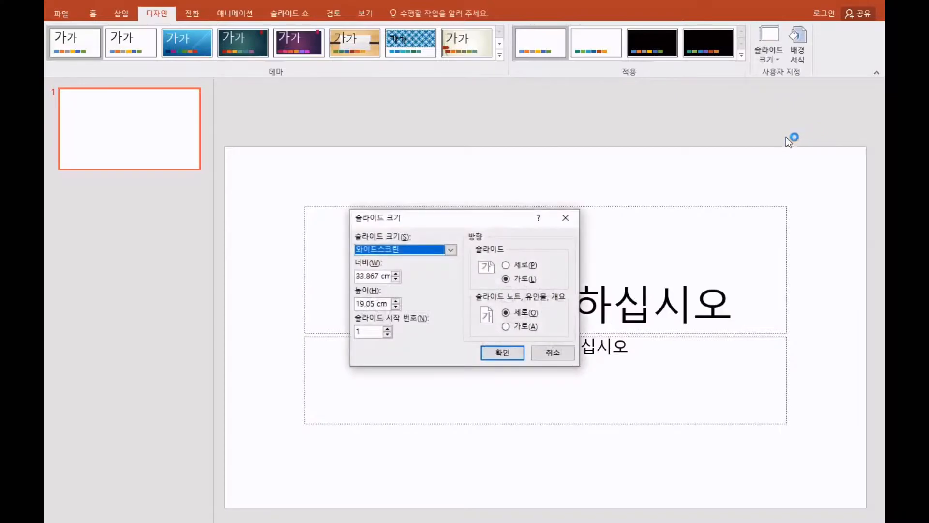
pyautogui.click(451, 249)
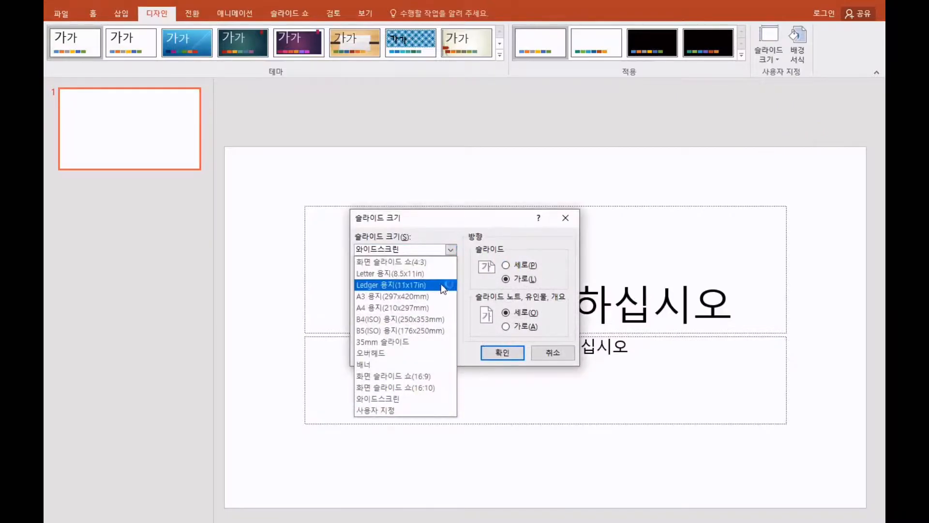
pyautogui.click(403, 307)
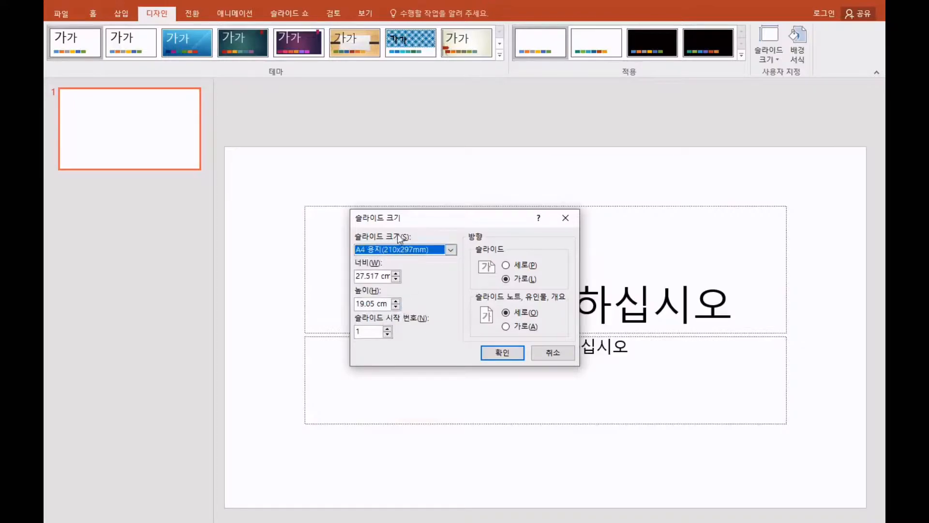
pyautogui.click(510, 355)
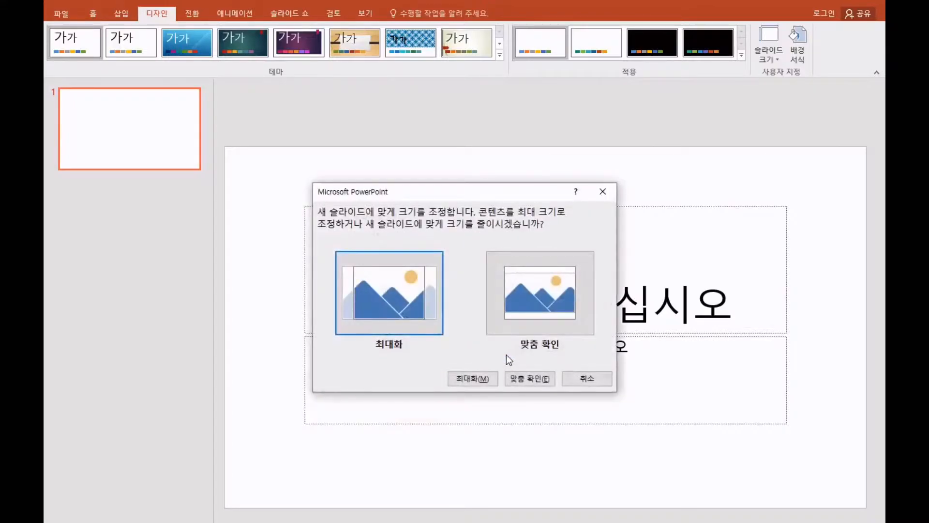
pyautogui.click(559, 301)
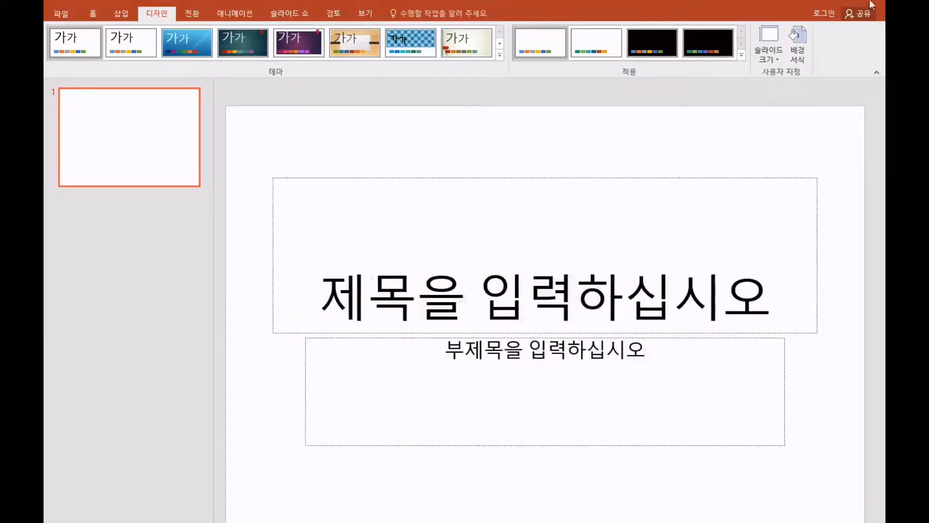
pyautogui.click(777, 60)
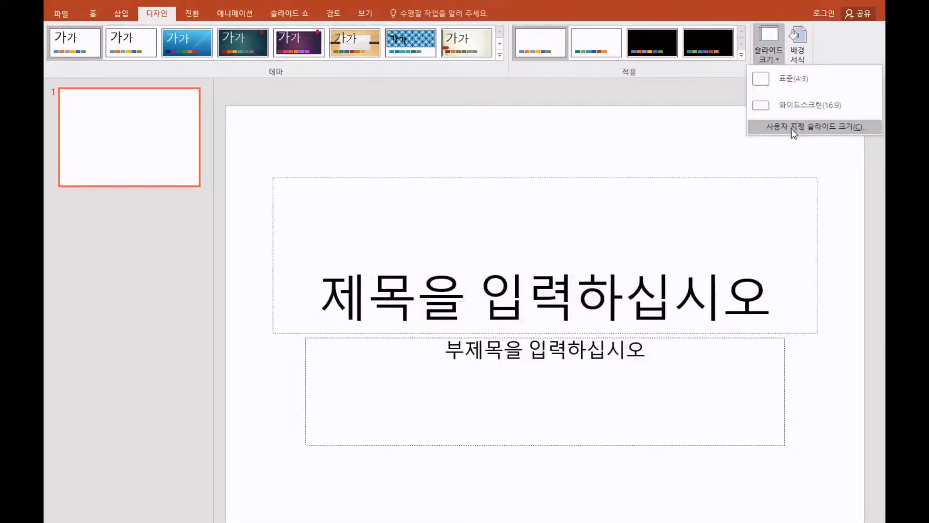
pyautogui.click(798, 105)
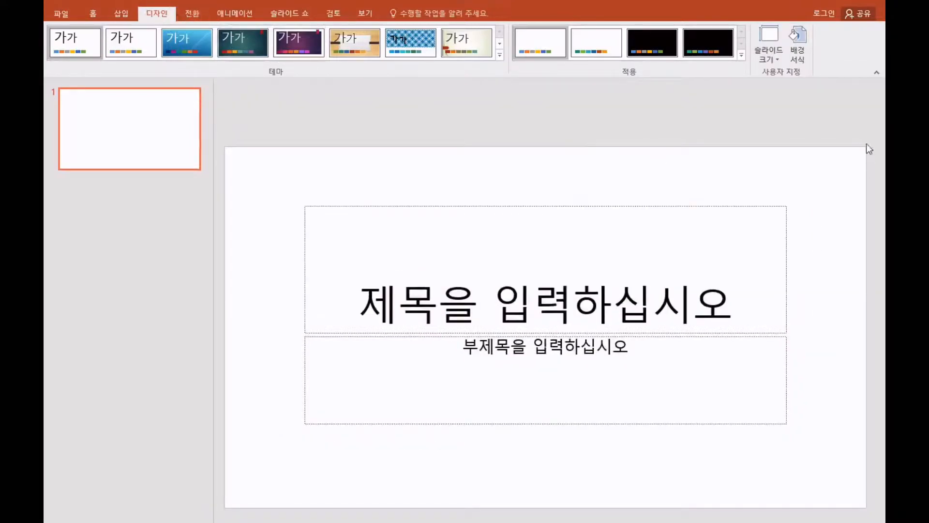
# Set the slide size to A4 paper (210x297mm) through the custom slide size settings.
pyautogui.click(780, 62)
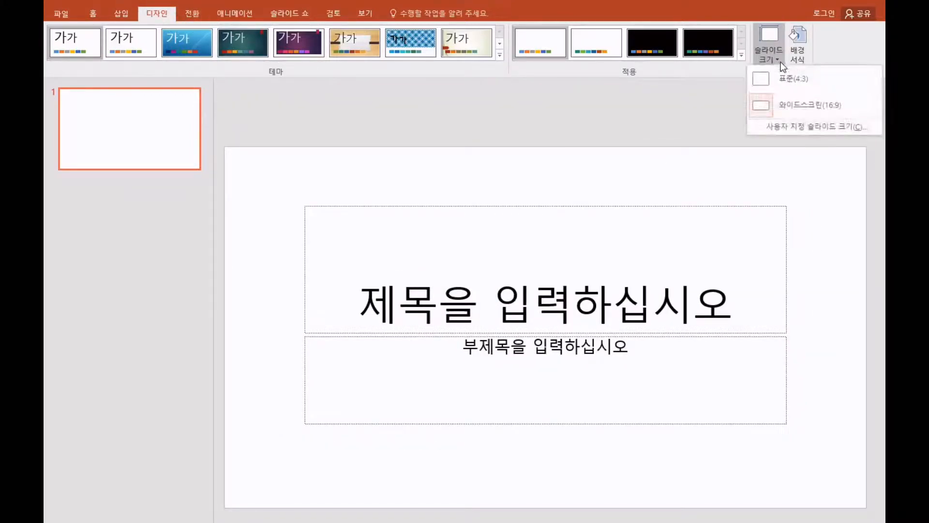
pyautogui.click(783, 127)
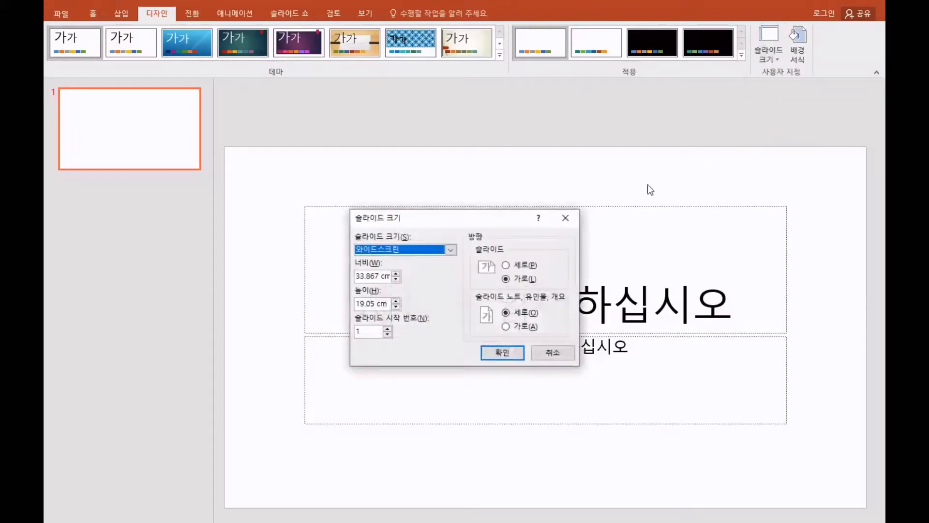
pyautogui.click(451, 249)
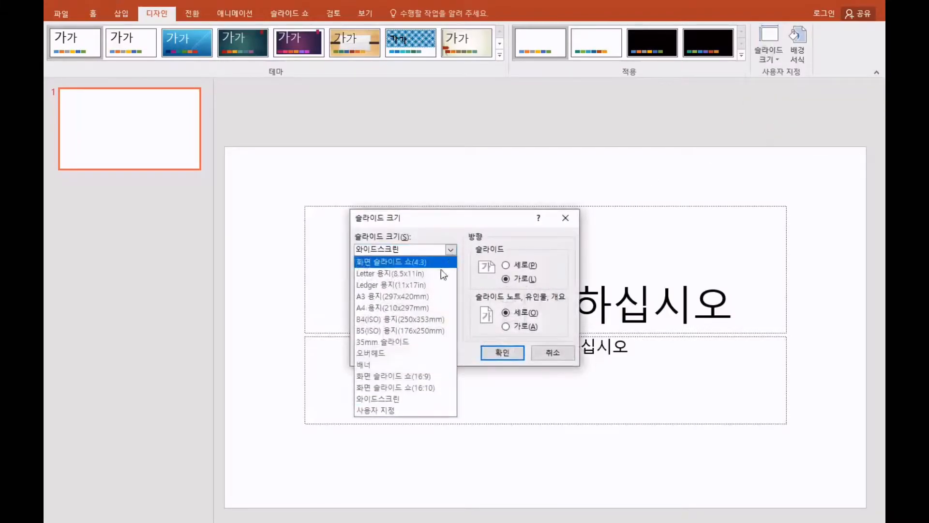
pyautogui.click(440, 307)
pyautogui.click(503, 353)
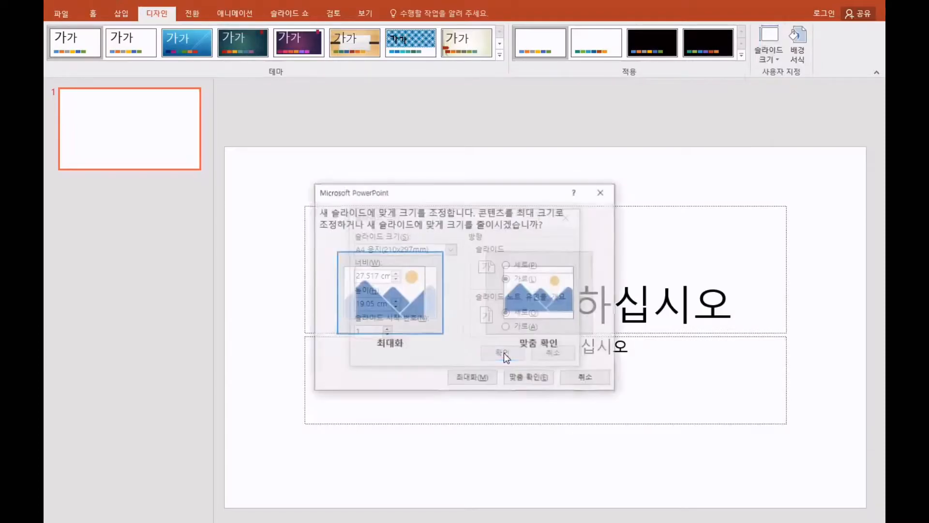
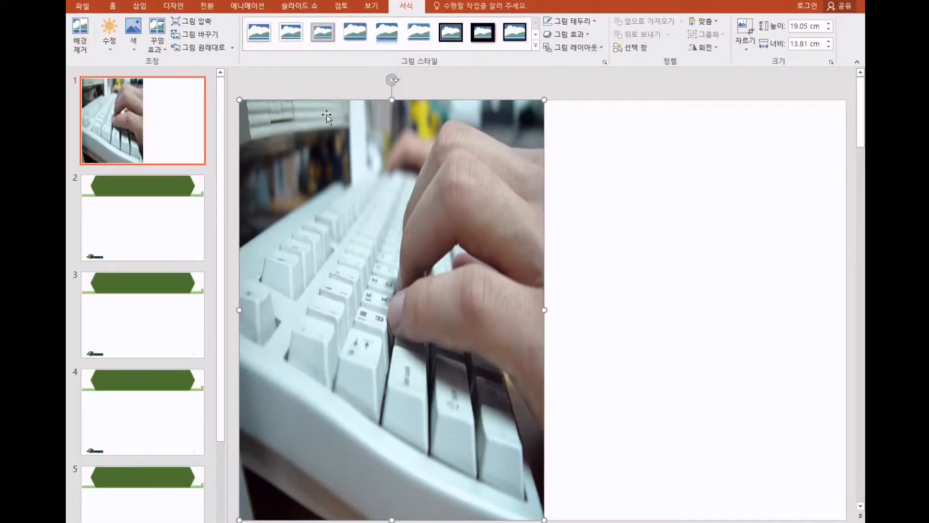
# Draw a rectangle about 19.05 cm high and 13.81 cm wide over the keyboard photo on slide 1, and remove its outline.
pyautogui.click(139, 6)
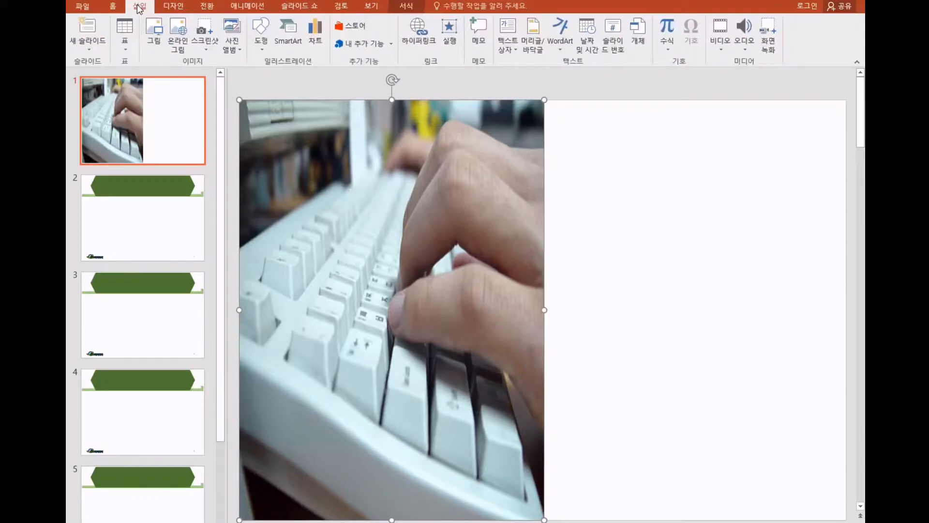
pyautogui.click(261, 39)
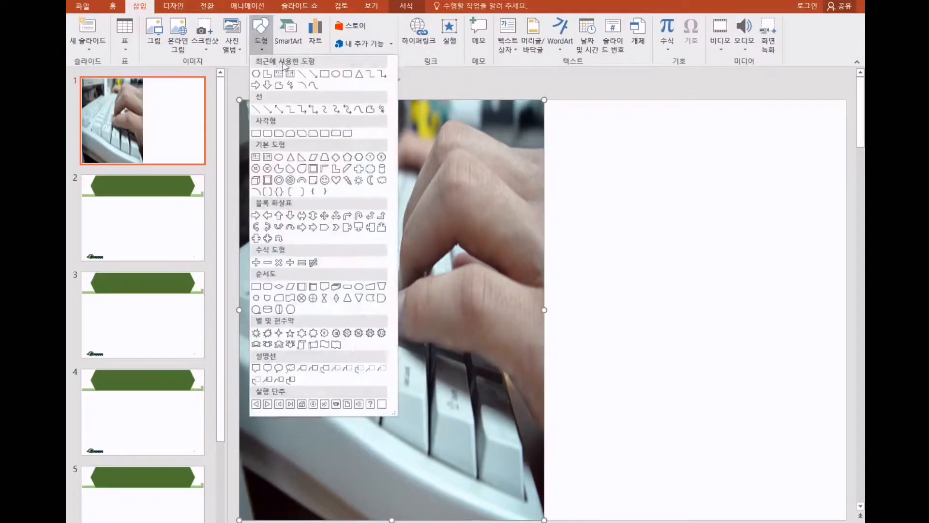
pyautogui.click(328, 77)
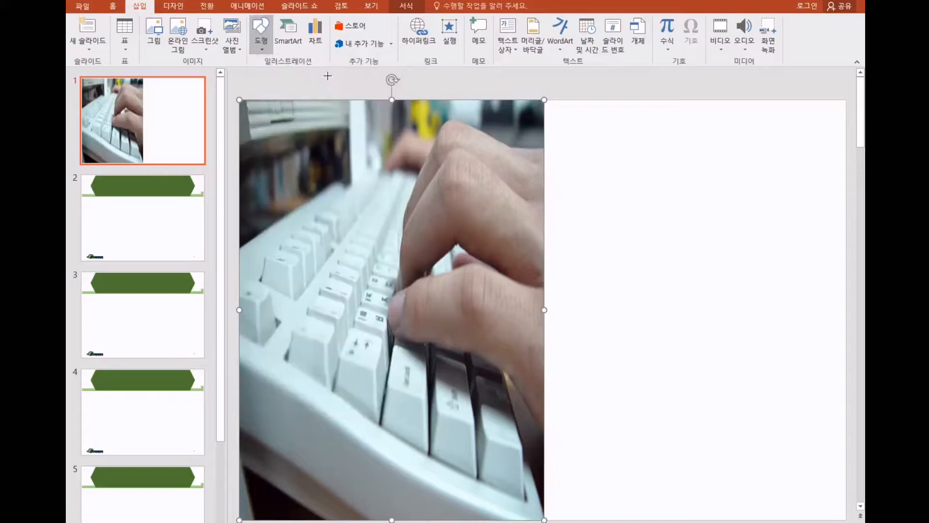
pyautogui.moveTo(239, 100); pyautogui.dragTo(545, 519)
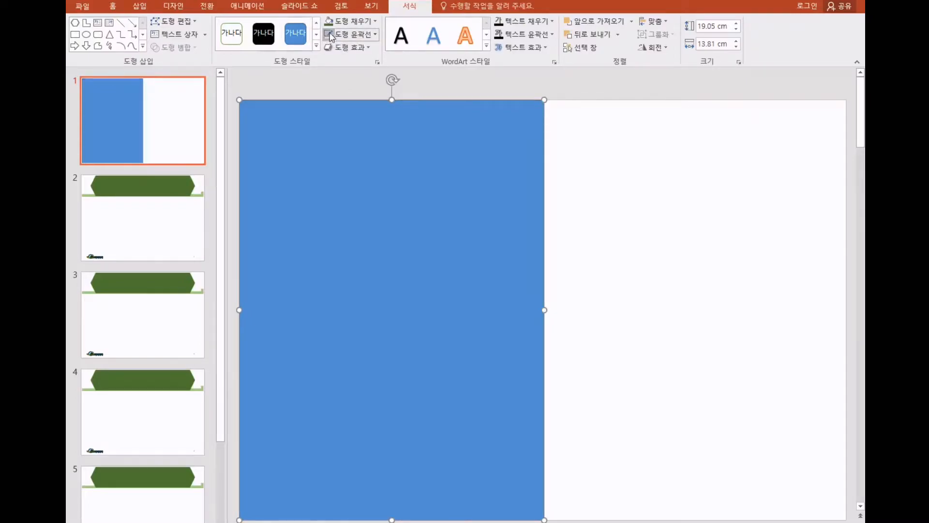
pyautogui.click(373, 35)
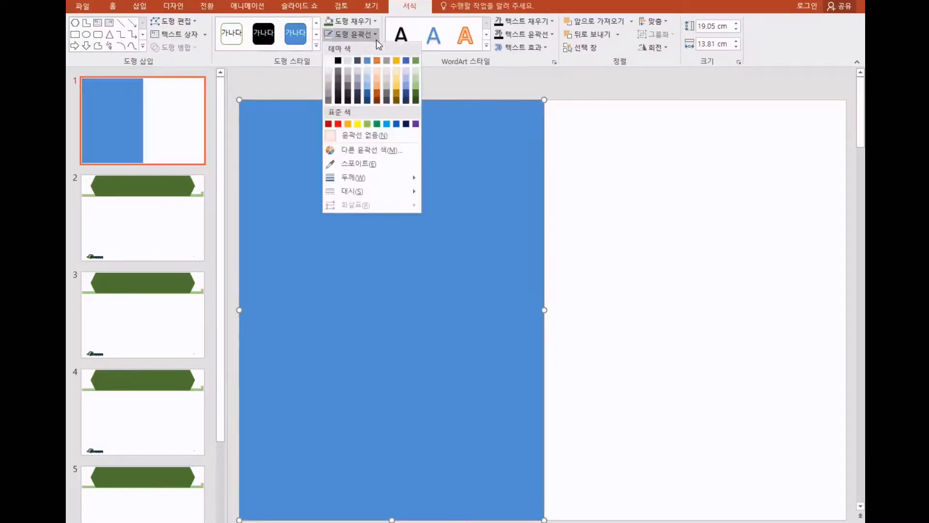
pyautogui.click(355, 135)
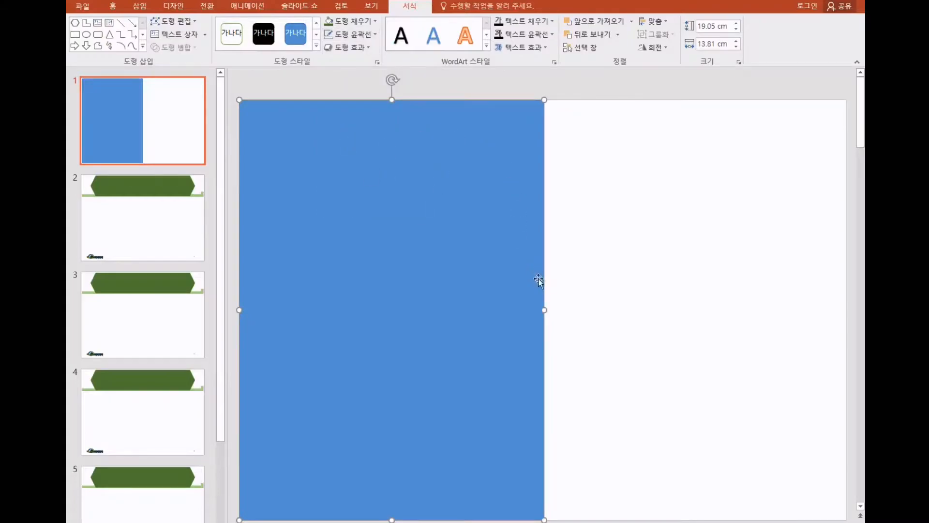
# Fill the rectangle with the picture 그림1.jpg and set the fill's transparency to 50%.
pyautogui.rightClick(489, 139)
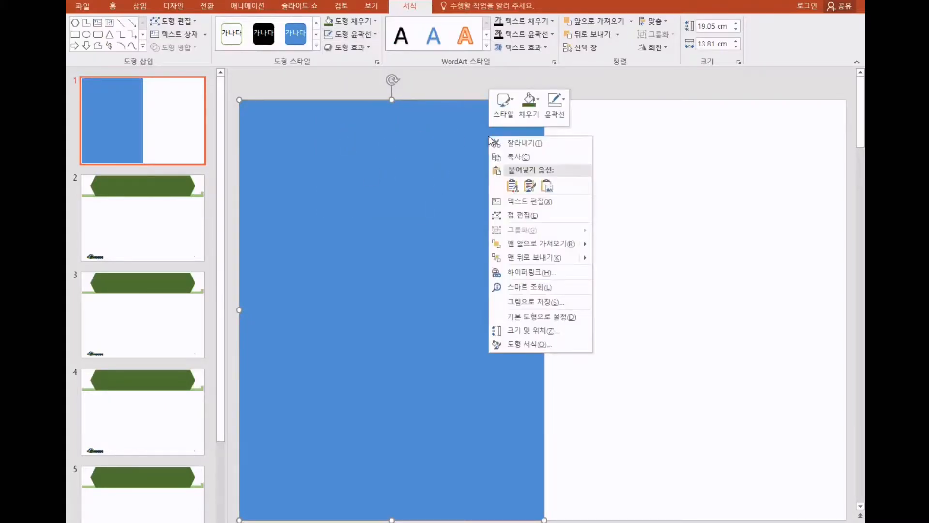
pyautogui.click(520, 346)
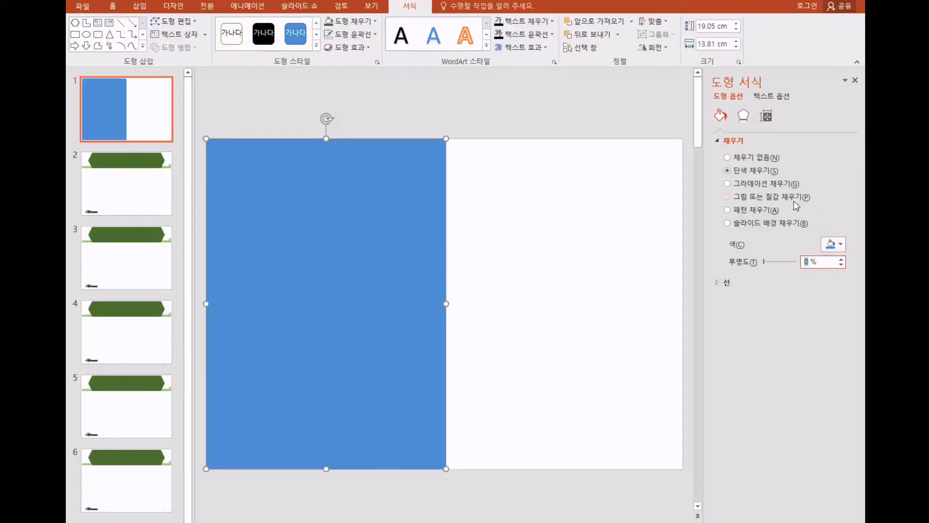
pyautogui.click(753, 197)
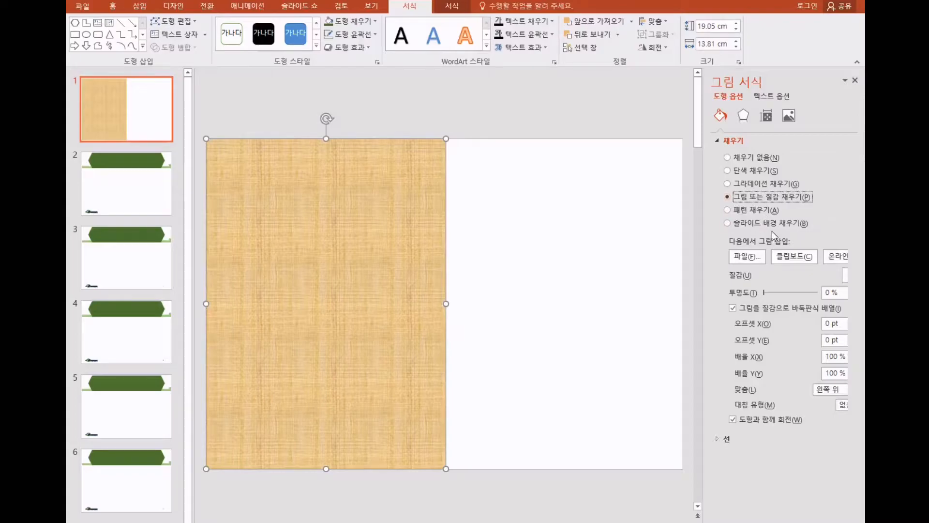
pyautogui.click(744, 258)
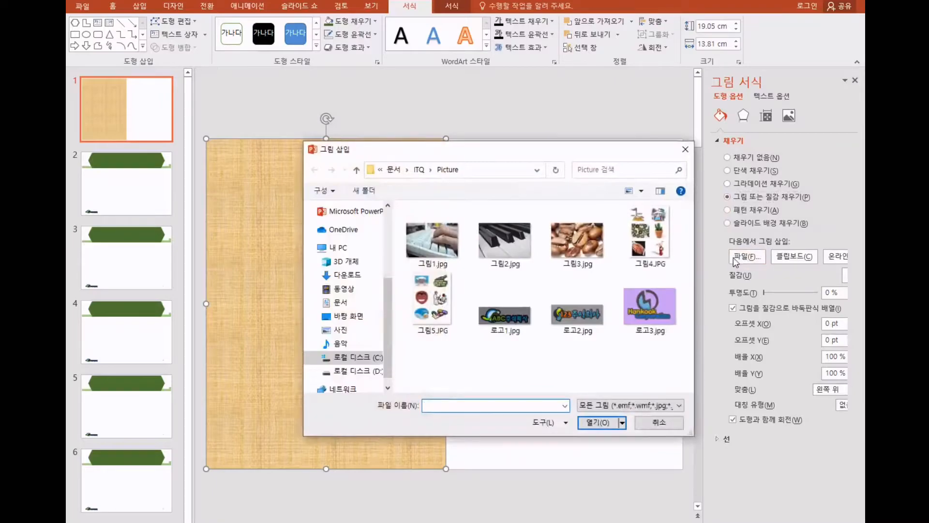
pyautogui.click(454, 258)
pyautogui.click(602, 425)
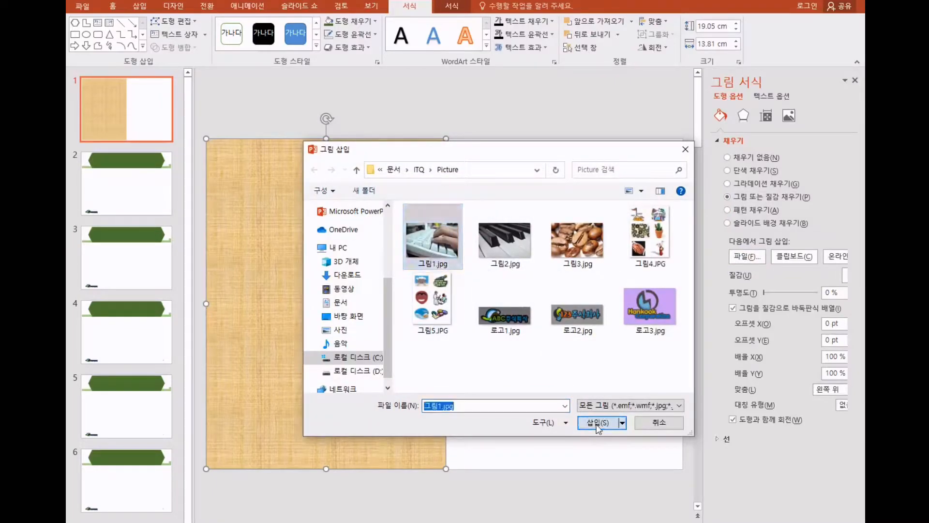
pyautogui.click(828, 292)
pyautogui.write('50')
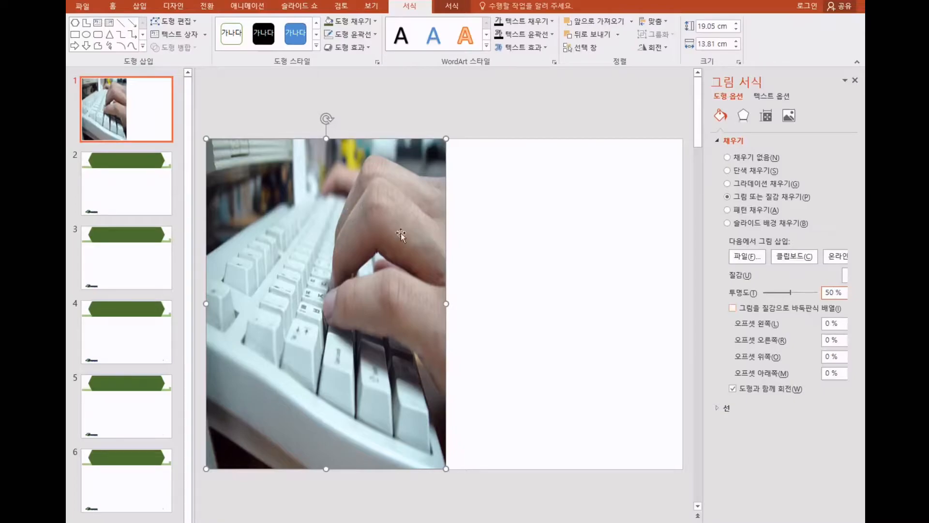
# Delete the original opaque photo under the semi-transparent rectangle and place the rectangle over the left half of slide 1.
pyautogui.moveTo(363, 222); pyautogui.dragTo(581, 252)
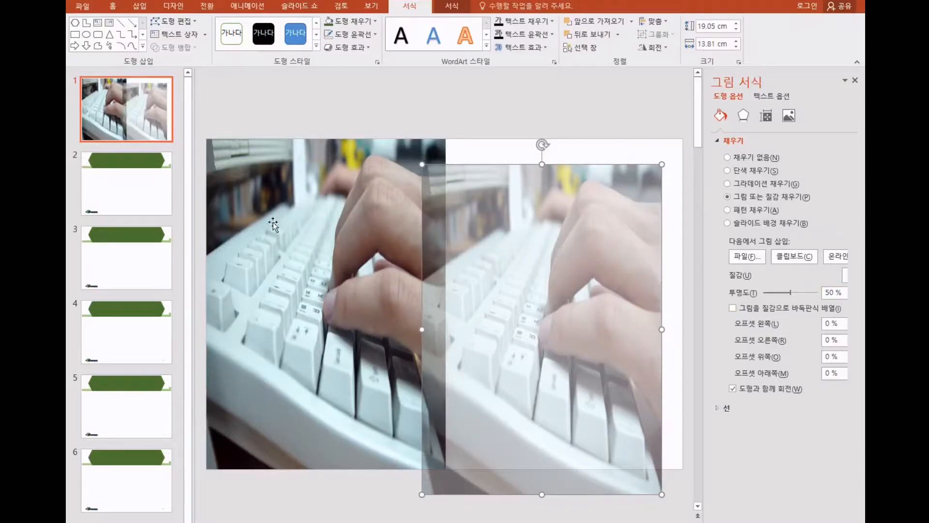
pyautogui.click(251, 207)
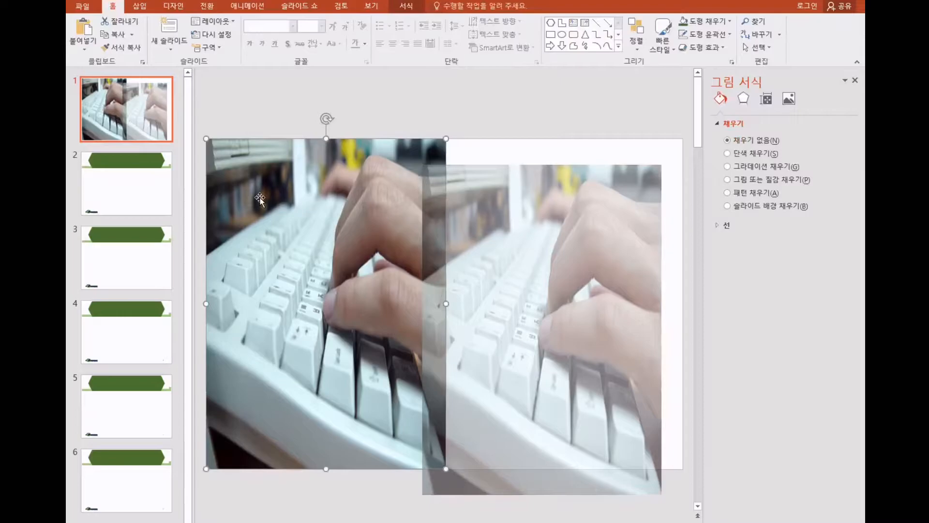
pyautogui.press('Delete')
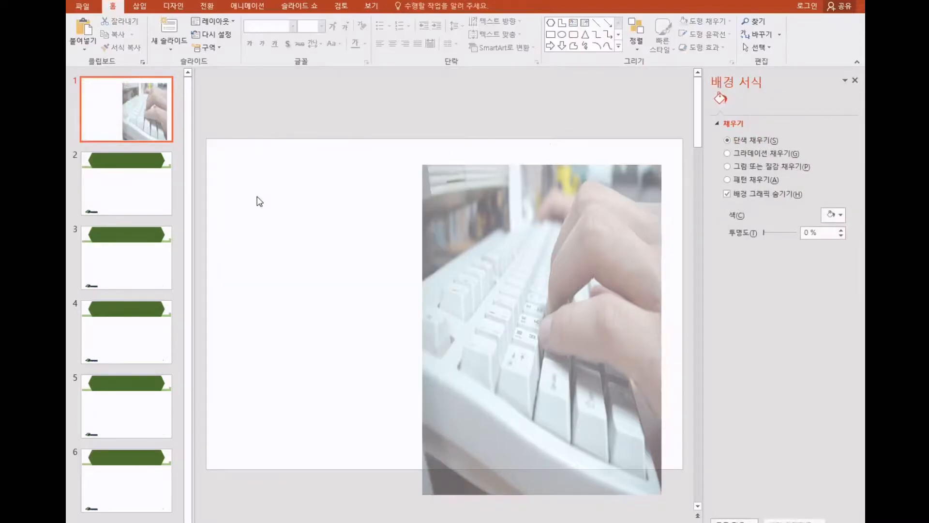
pyautogui.moveTo(554, 259); pyautogui.dragTo(327, 236)
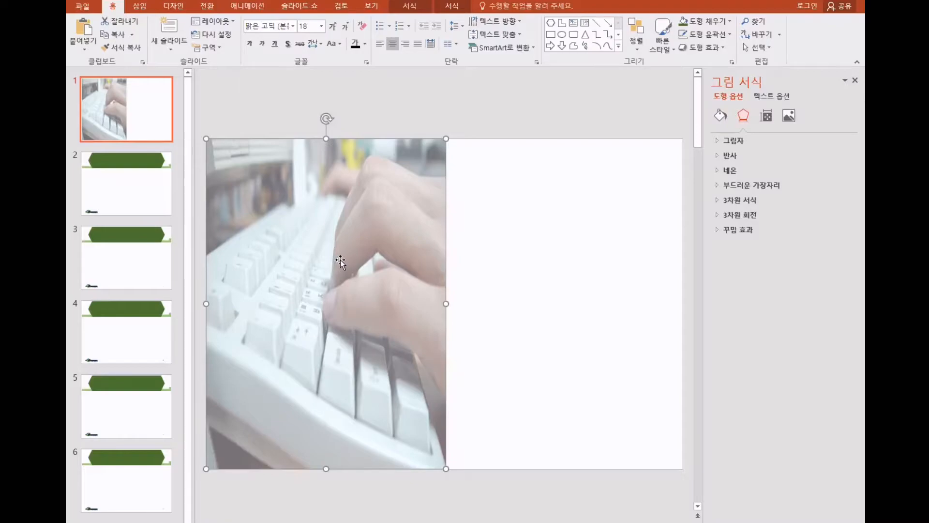
# Apply a 5 pt soft edges effect to the picture-filled rectangle on slide 1.
pyautogui.click(419, 8)
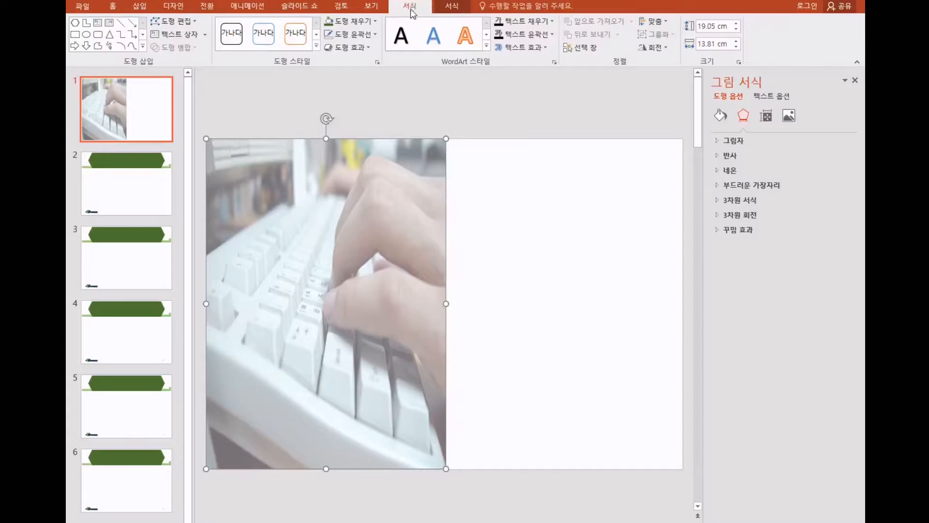
pyautogui.click(371, 50)
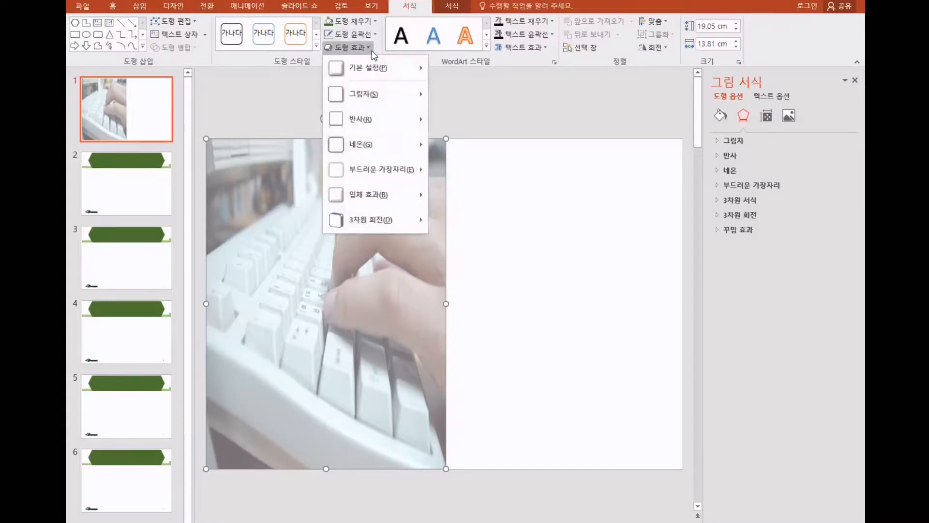
pyautogui.moveTo(419, 178)
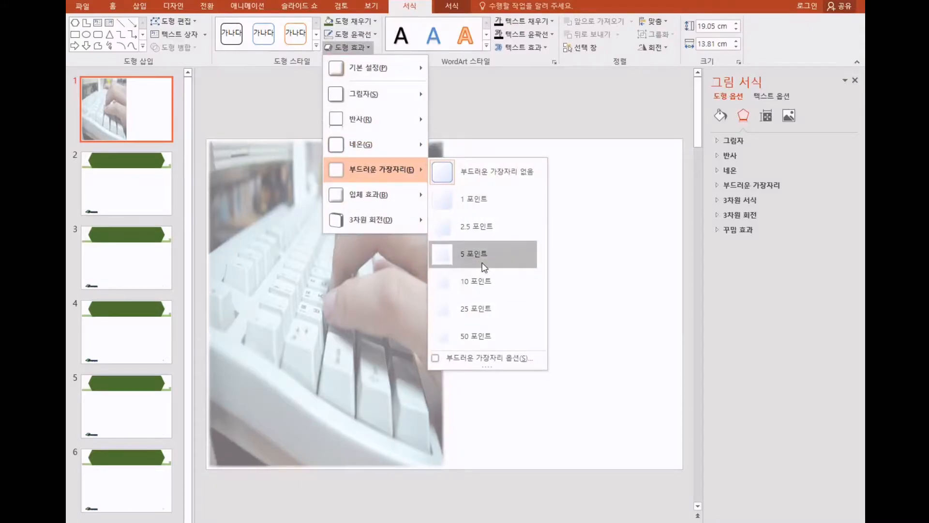
pyautogui.click(484, 267)
pyautogui.click(837, 189)
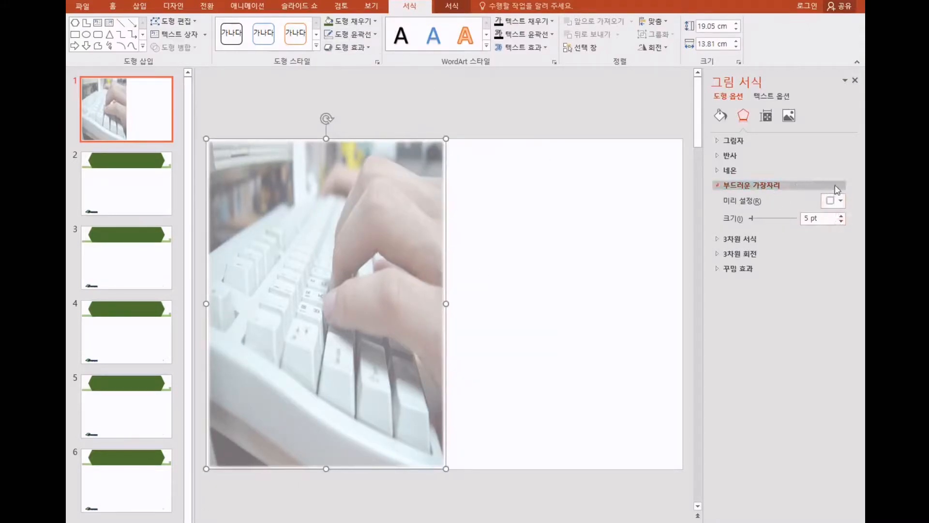
pyautogui.click(842, 201)
pyautogui.click(832, 293)
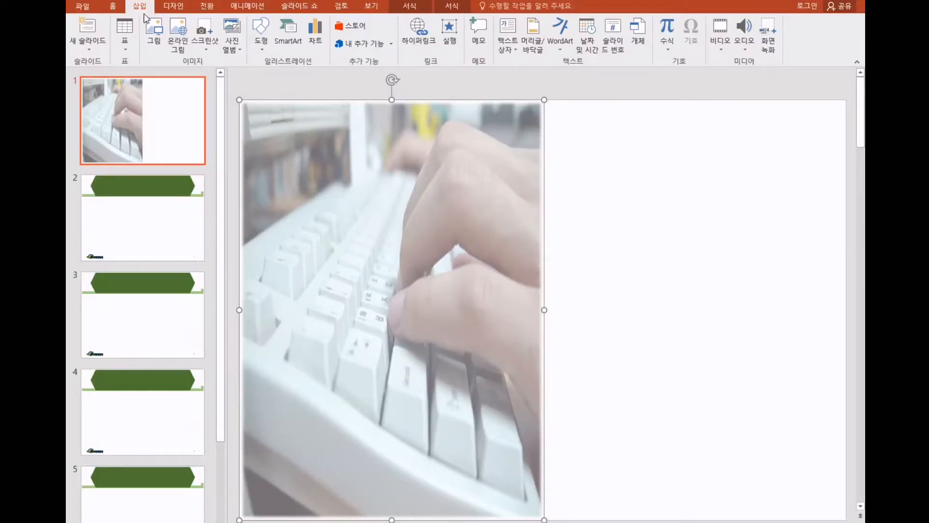
# Insert WordArt in the blue gradient style with a reflection and enter the text "Wearable Computer".
pyautogui.click(563, 35)
pyautogui.click(564, 49)
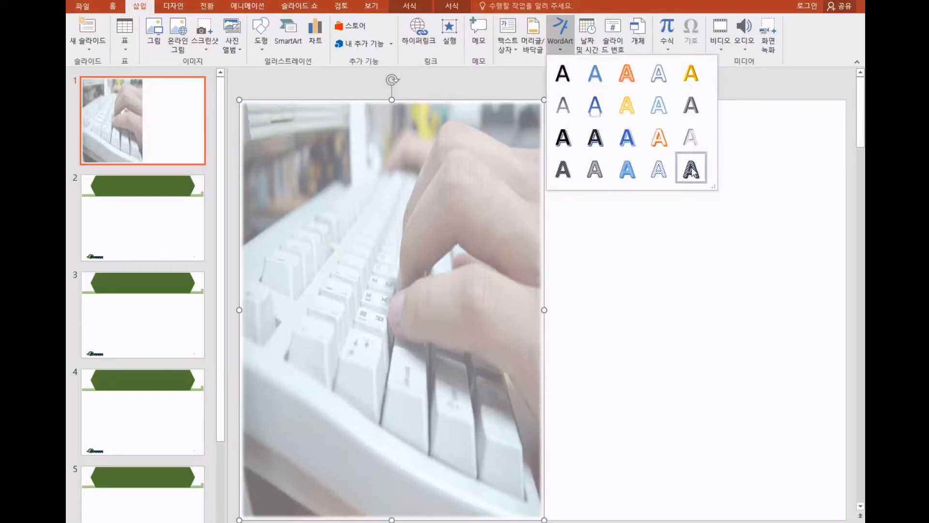
pyautogui.click(600, 113)
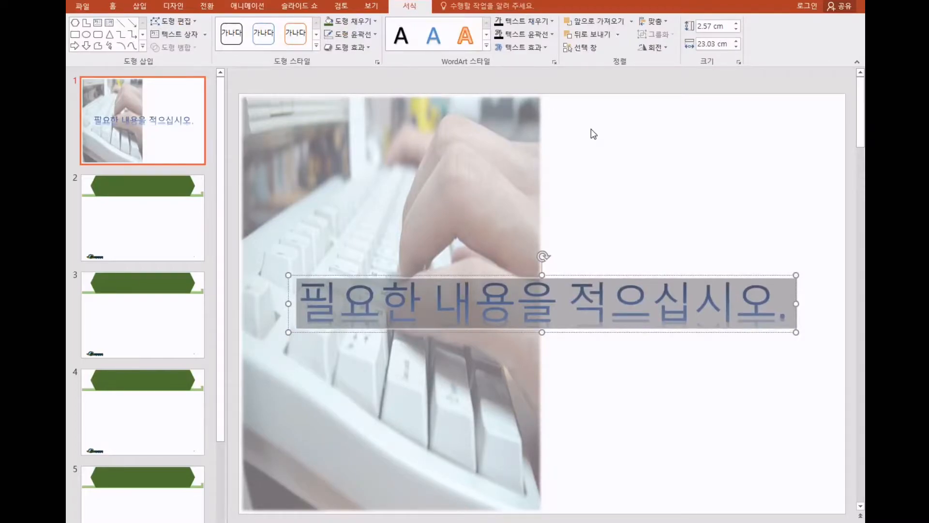
pyautogui.write('Wearable Computer')
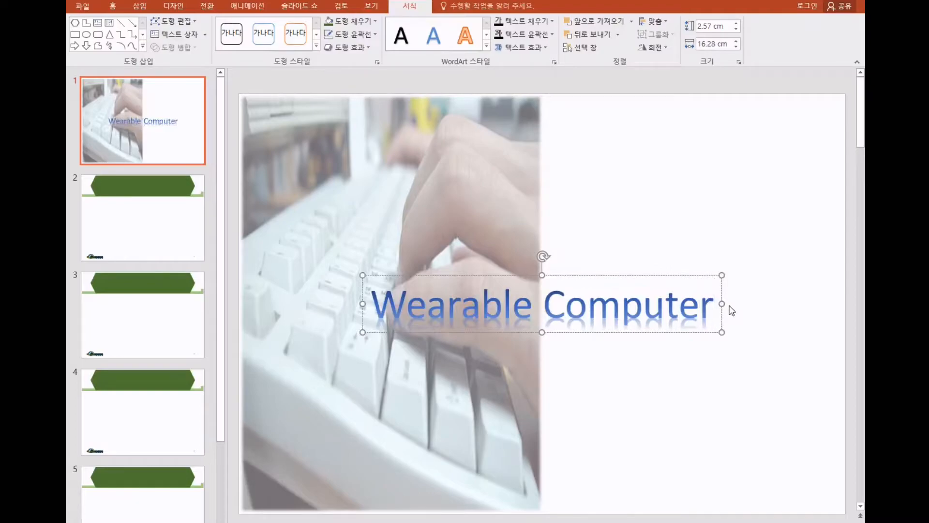
# Change the text fill of the whole "Wearable Computer" WordArt to black.
pyautogui.tripleClick(694, 309)
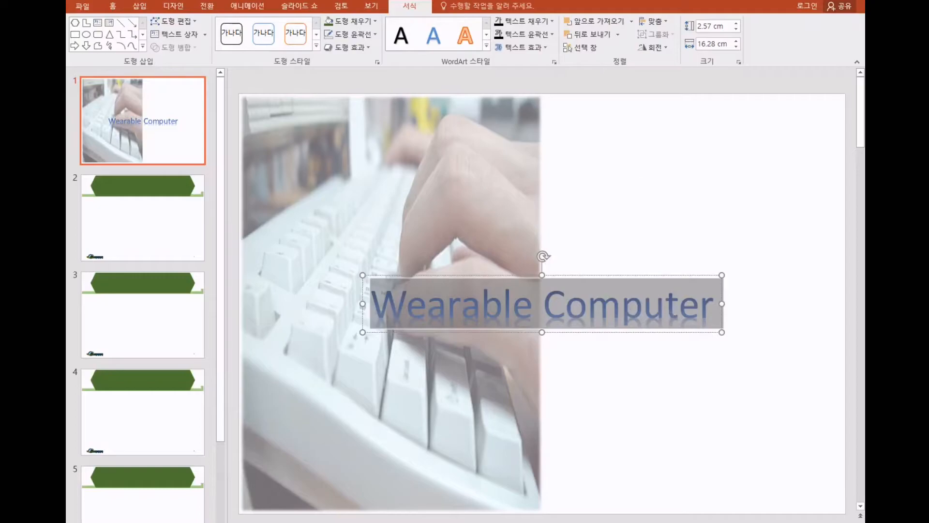
pyautogui.click(499, 21)
pyautogui.click(553, 22)
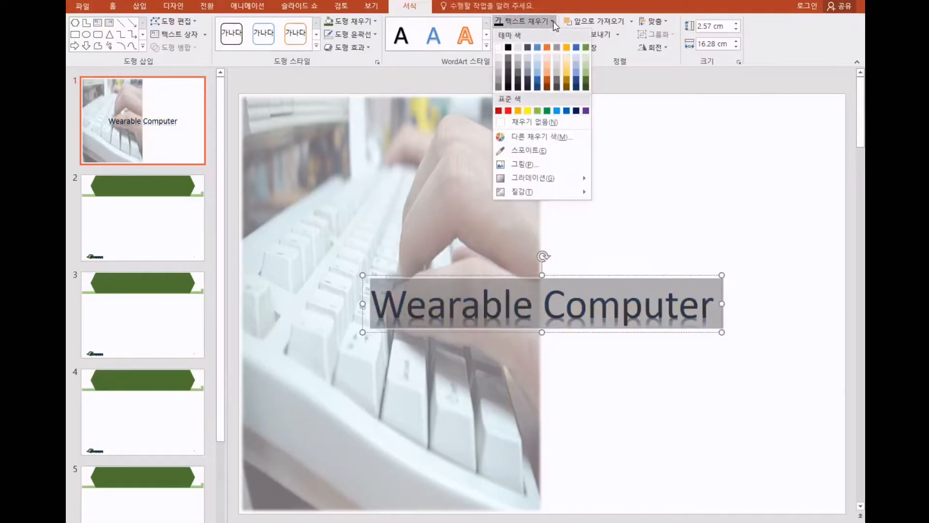
pyautogui.click(554, 21)
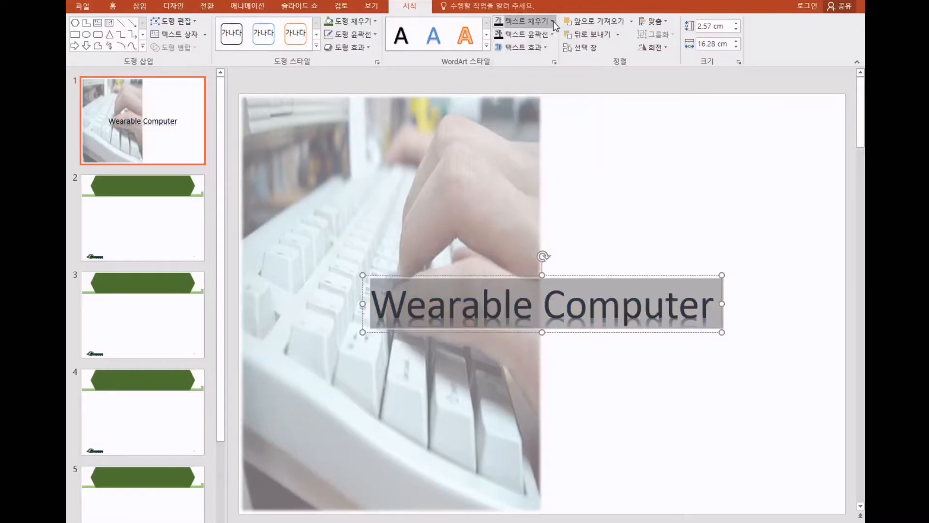
# Set the font of the "Wearable Computer" WordArt to 돋움 and make it bold.
pyautogui.rightClick(627, 318)
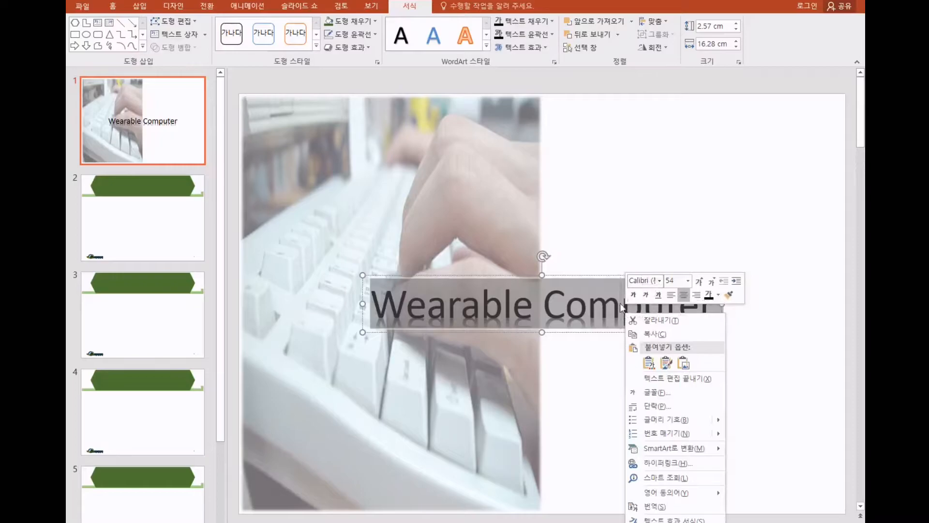
pyautogui.click(641, 281)
pyautogui.write('ehedna')
pyautogui.press('Return')
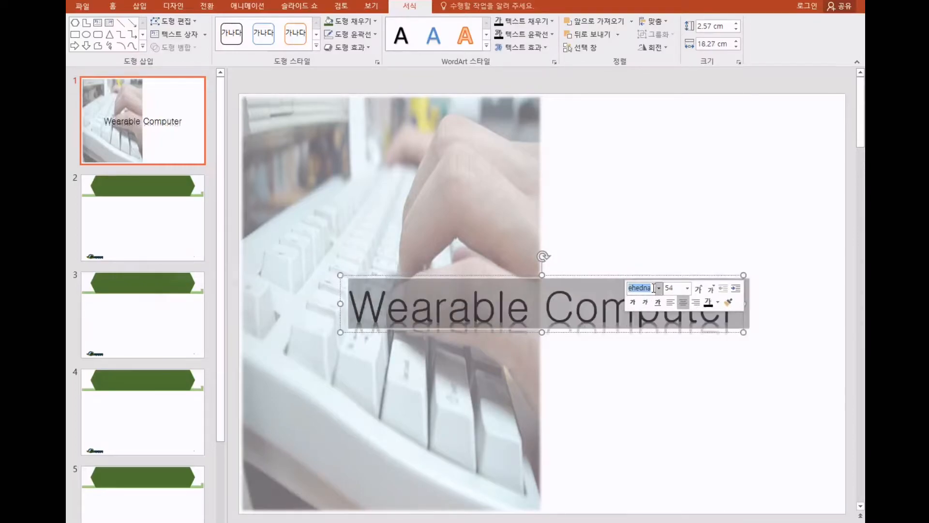
pyautogui.write('돋움')
pyautogui.press('Return')
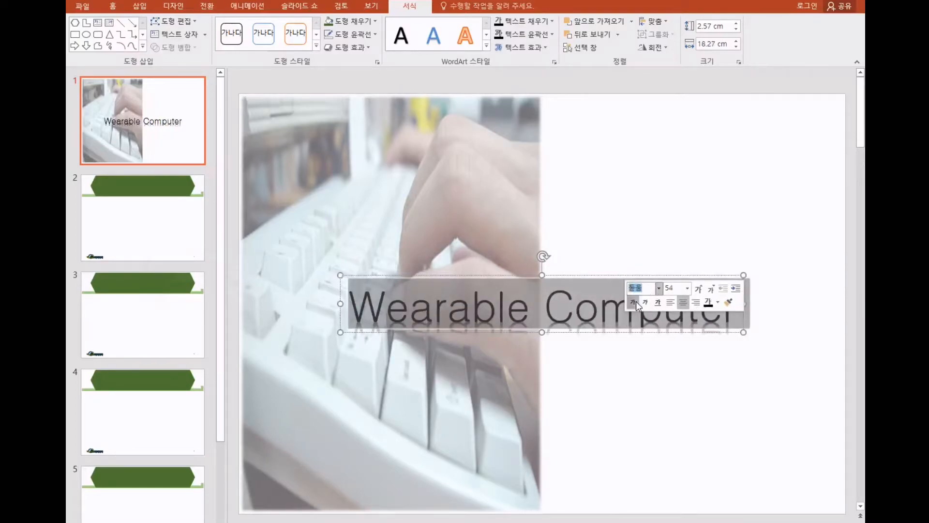
pyautogui.click(636, 304)
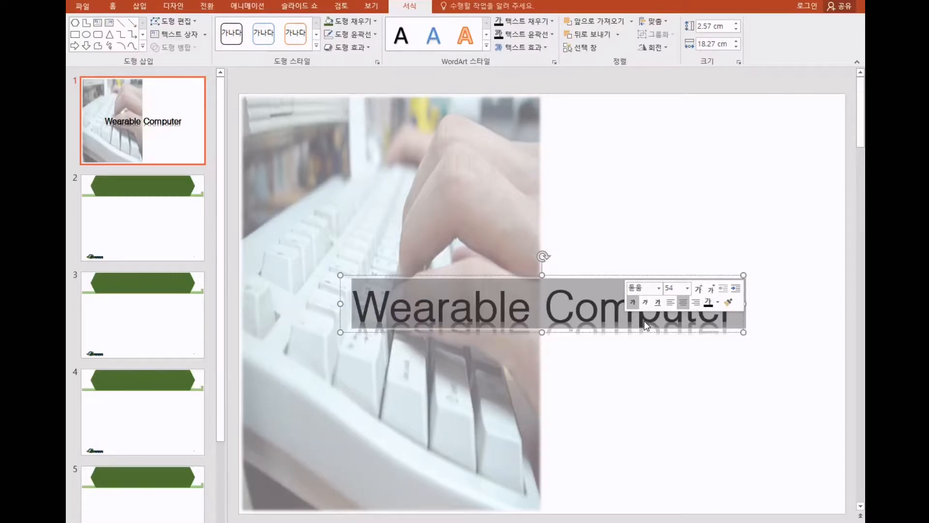
# Apply the 위쪽 수축 transform to the WordArt and stretch it downward to a height of about 4.51 cm.
pyautogui.click(546, 47)
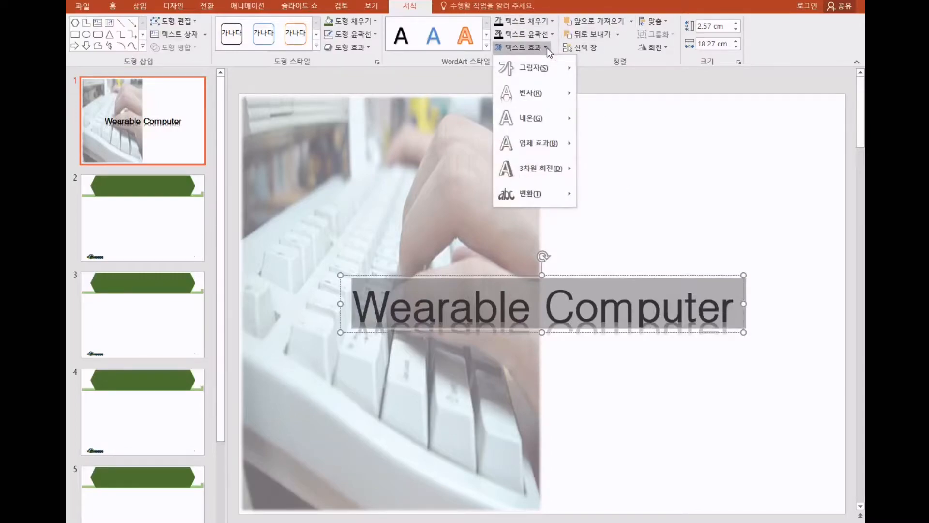
pyautogui.moveTo(563, 204)
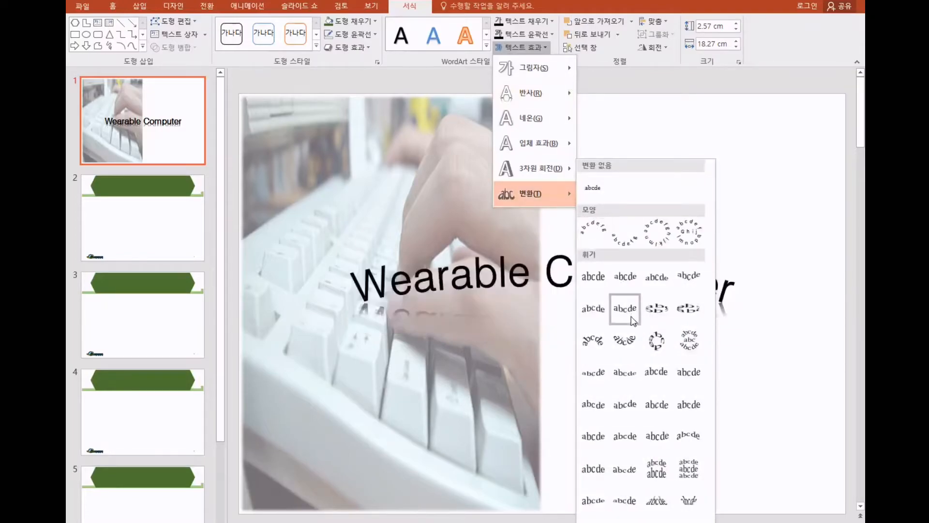
pyautogui.click(625, 470)
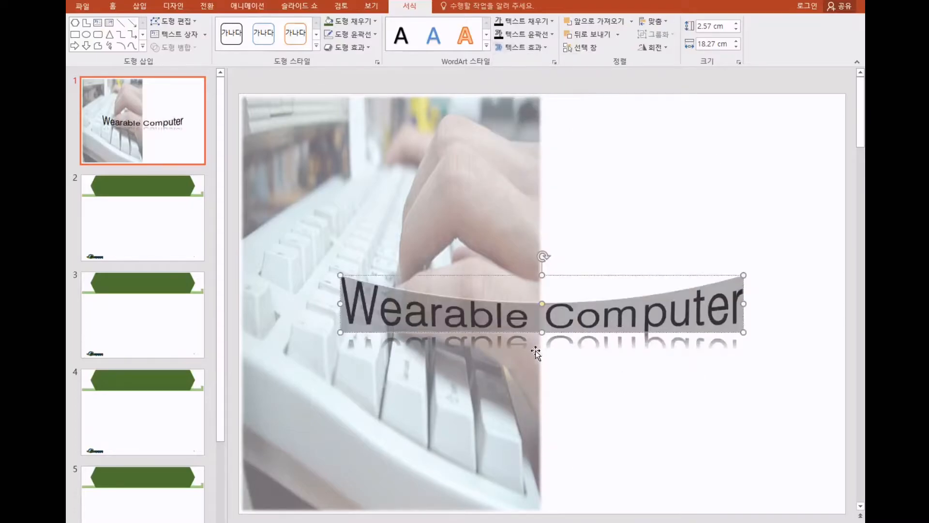
pyautogui.moveTo(542, 332); pyautogui.dragTo(543, 376)
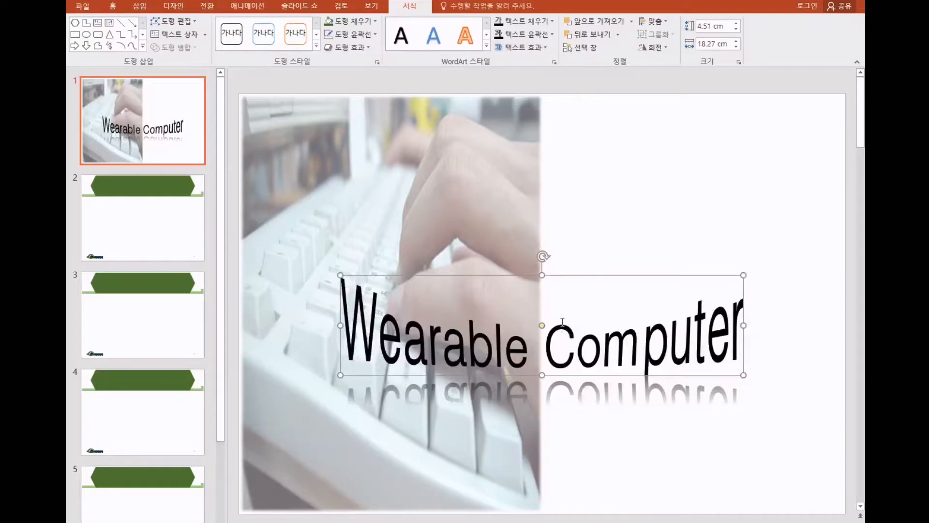
# Give the WordArt the 근접 반사, 8 pt 오프셋 reflection and move it up to around the slide's vertical middle.
pyautogui.click(547, 47)
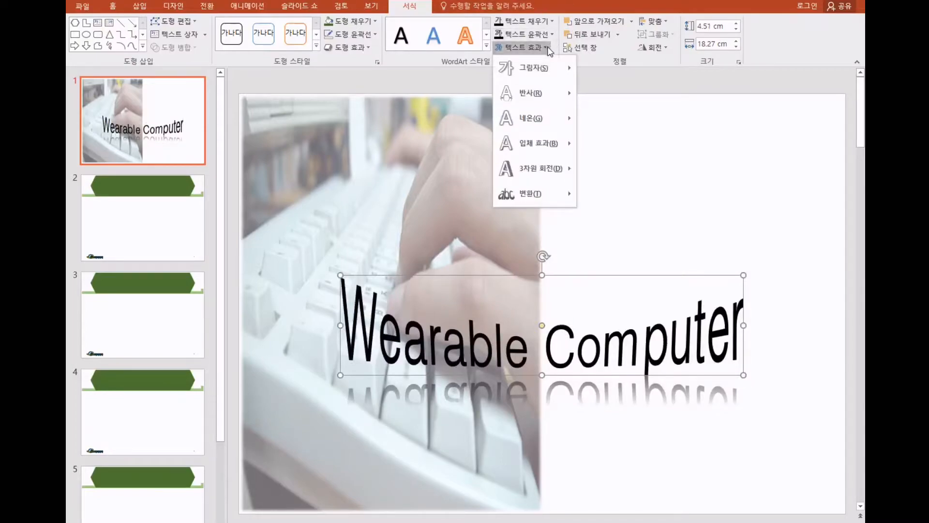
pyautogui.moveTo(569, 94)
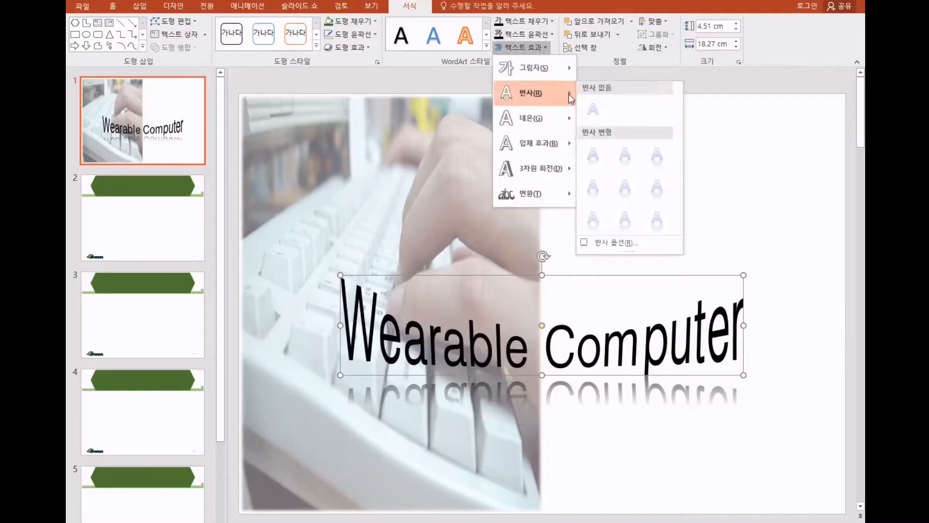
pyautogui.click(600, 214)
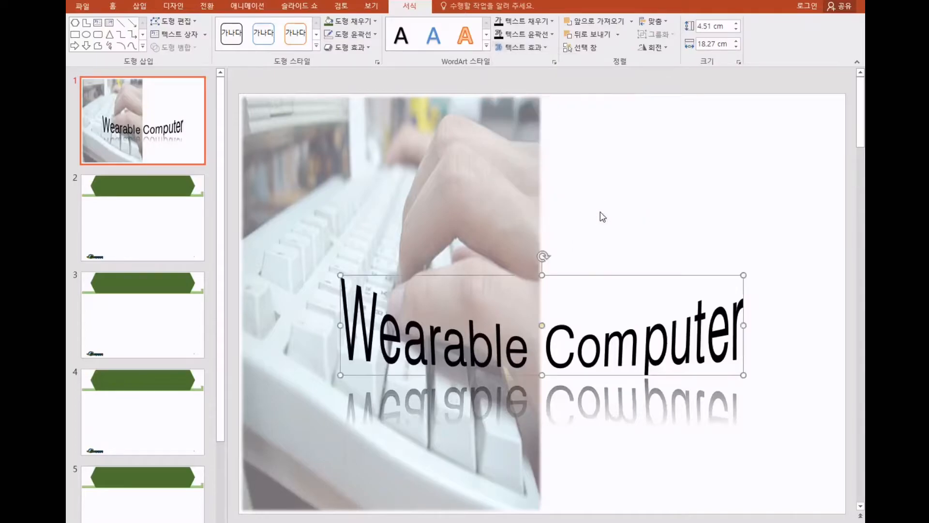
pyautogui.moveTo(590, 265); pyautogui.dragTo(587, 213)
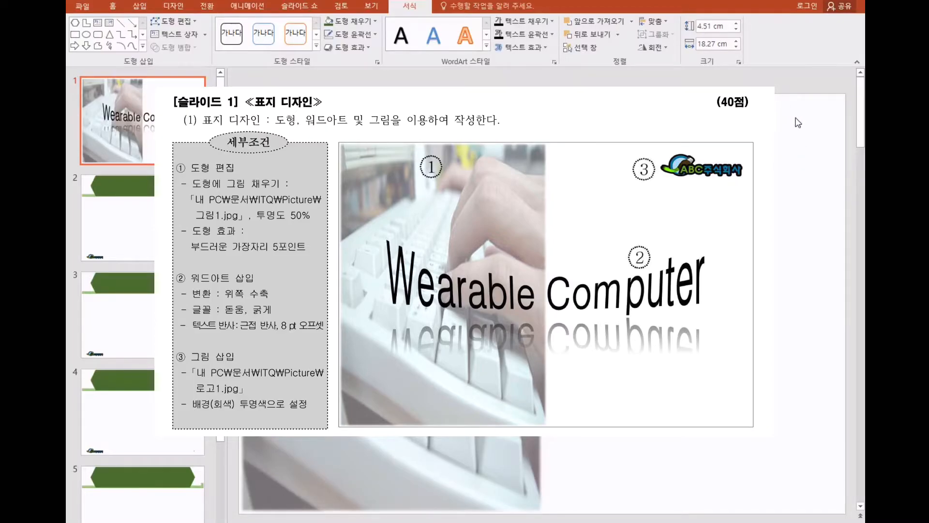
# Insert the picture 로고1.jpg, place it in the upper-right corner of slide 1 and shrink it to about 2.12 by 6.45 cm.
pyautogui.click(148, 8)
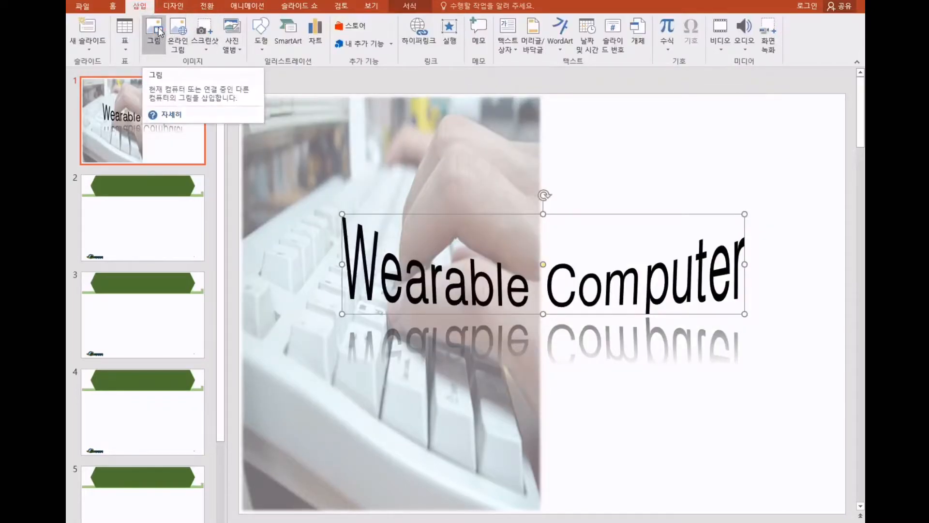
pyautogui.click(156, 32)
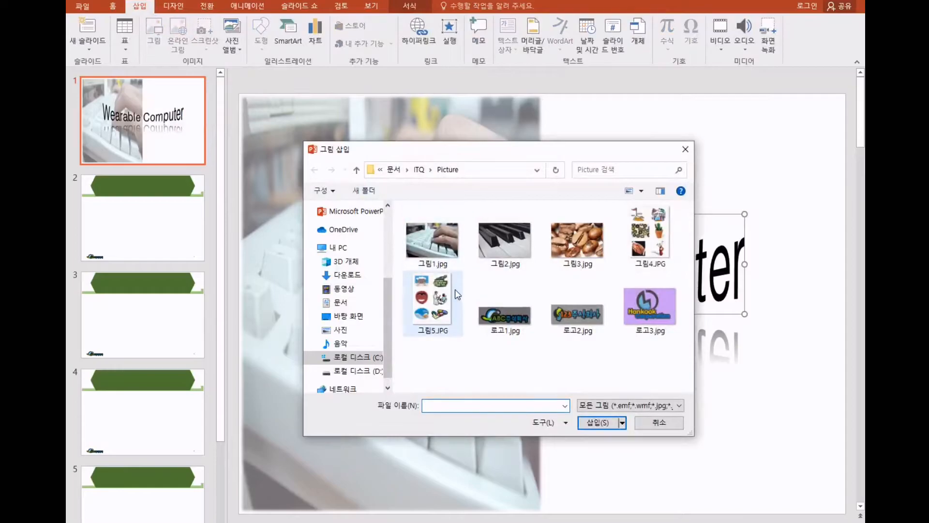
pyautogui.doubleClick(512, 321)
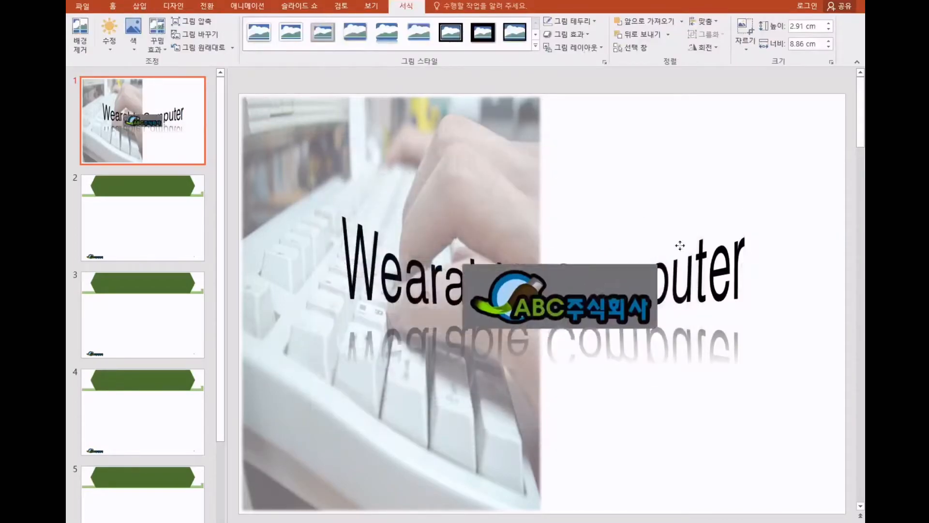
pyautogui.moveTo(649, 281); pyautogui.dragTo(823, 122)
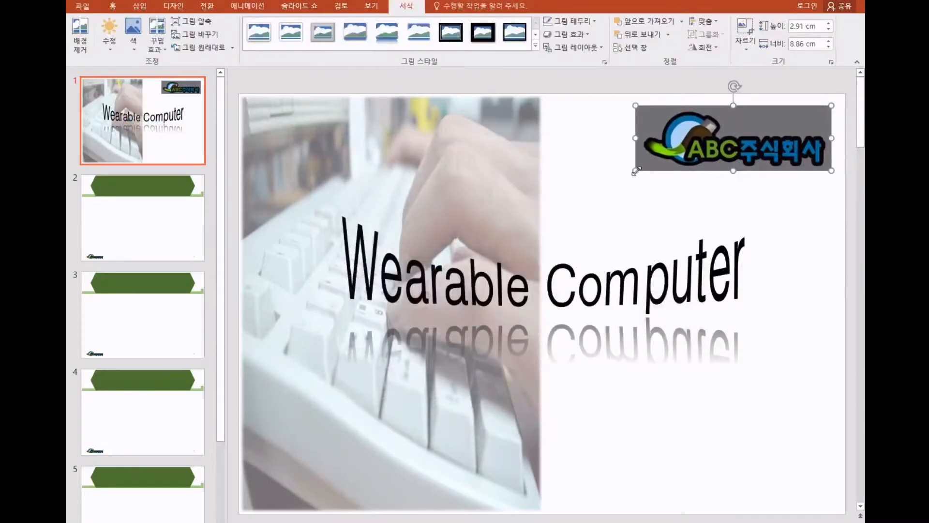
pyautogui.moveTo(635, 171); pyautogui.dragTo(737, 153)
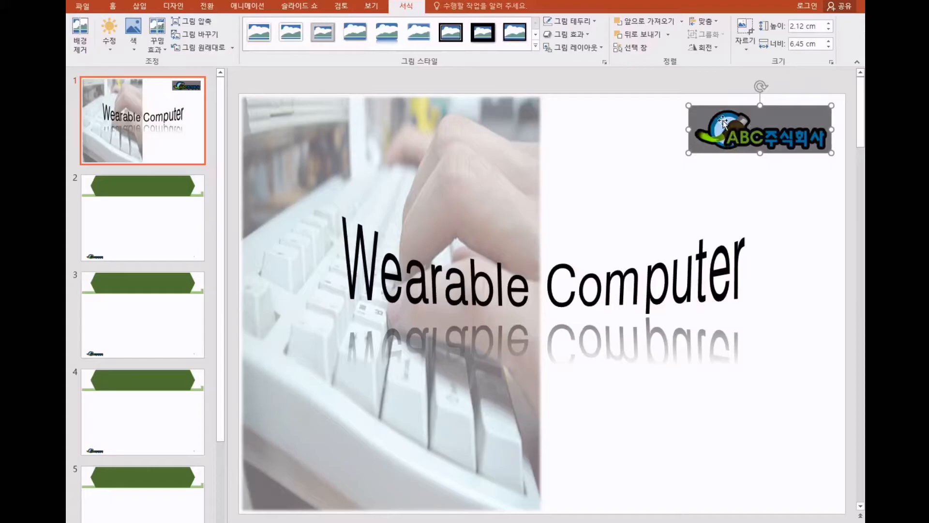
# Make the logo's grey background transparent by setting it as the picture's transparent color.
pyautogui.click(131, 48)
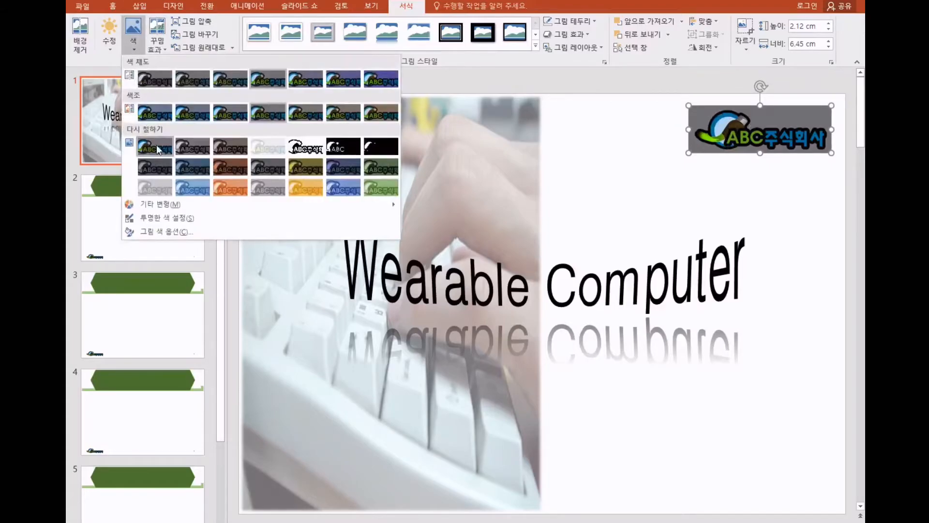
pyautogui.click(175, 219)
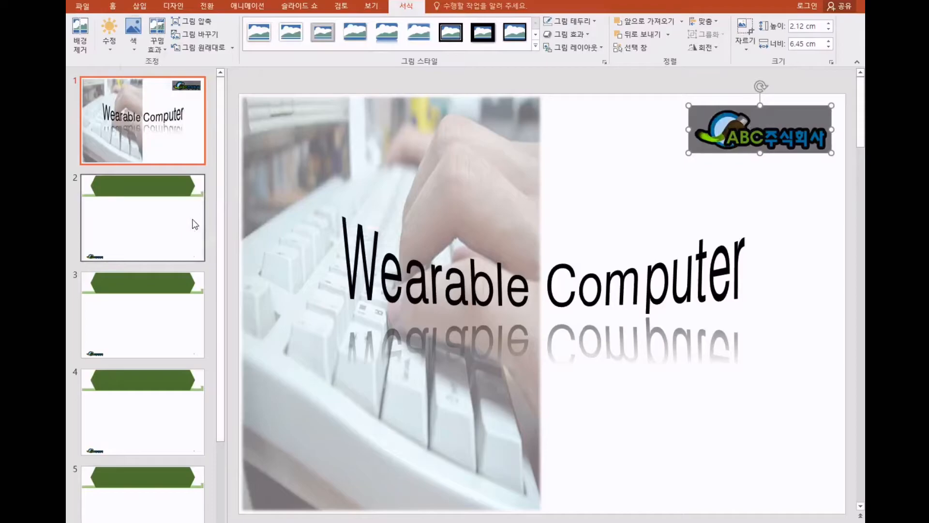
pyautogui.click(816, 111)
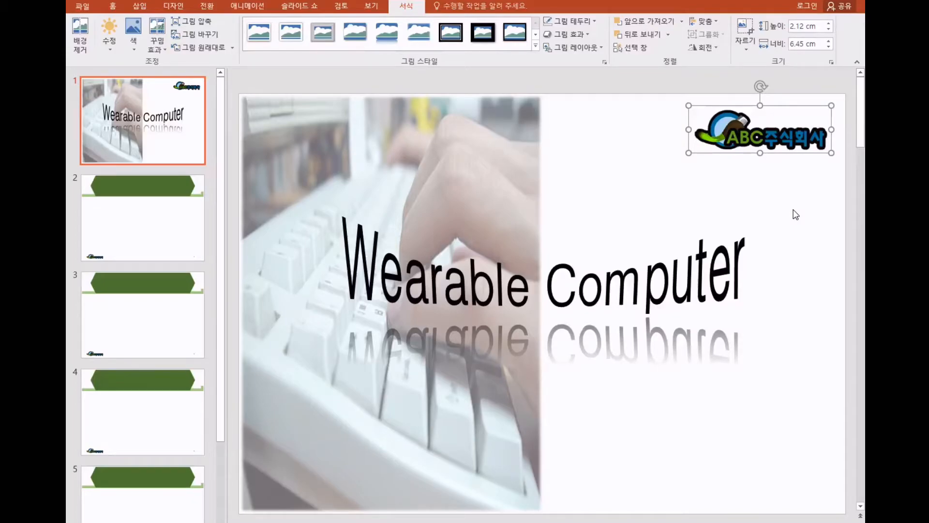
# Enter 목차 as the title of slide 2.
pyautogui.click(175, 226)
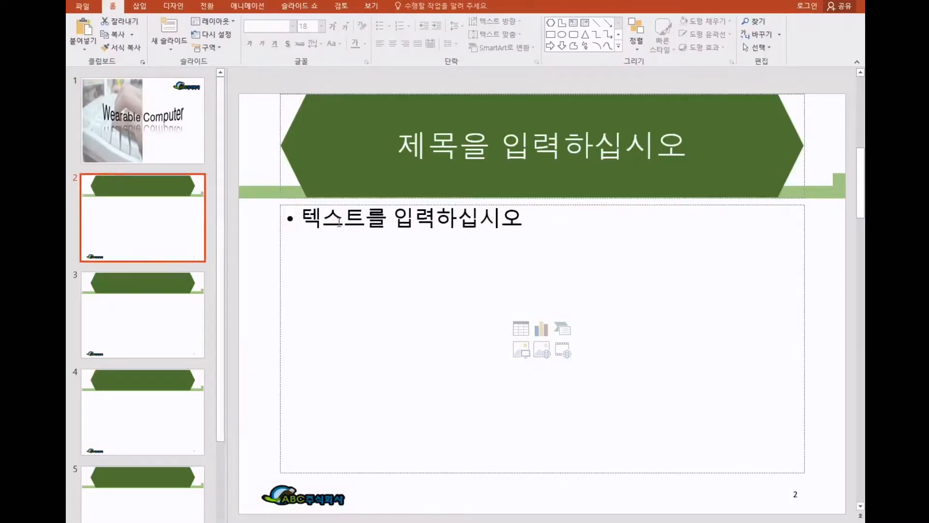
pyautogui.click(542, 145)
pyautogui.write('ahr')
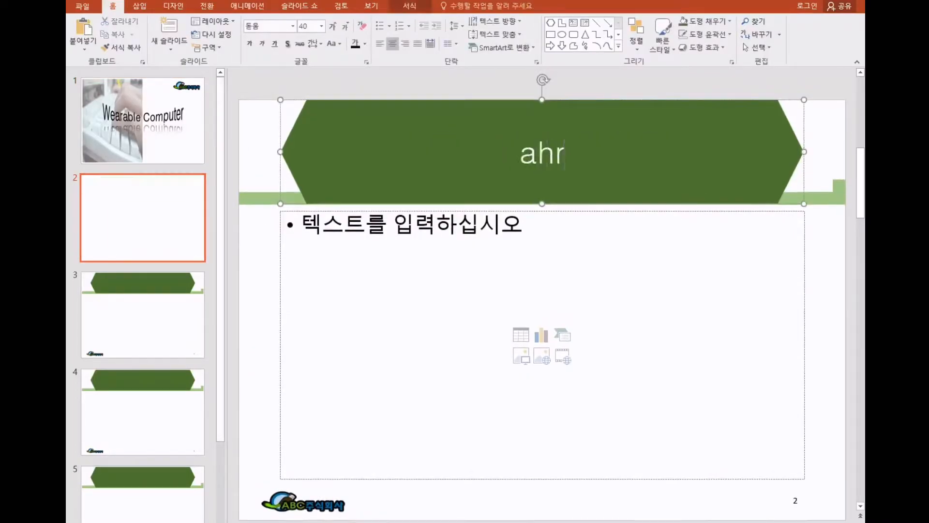
pyautogui.write('ck')
pyautogui.press('BackSpace')
pyautogui.press('BackSpace')
pyautogui.press('BackSpace')
pyautogui.press('BackSpace')
pyautogui.press('BackSpace')
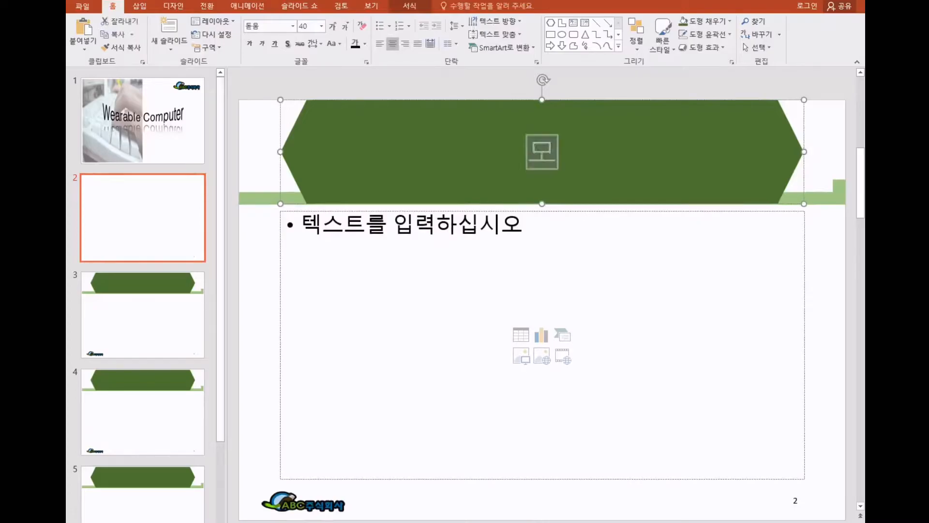
pyautogui.write('ahrck')
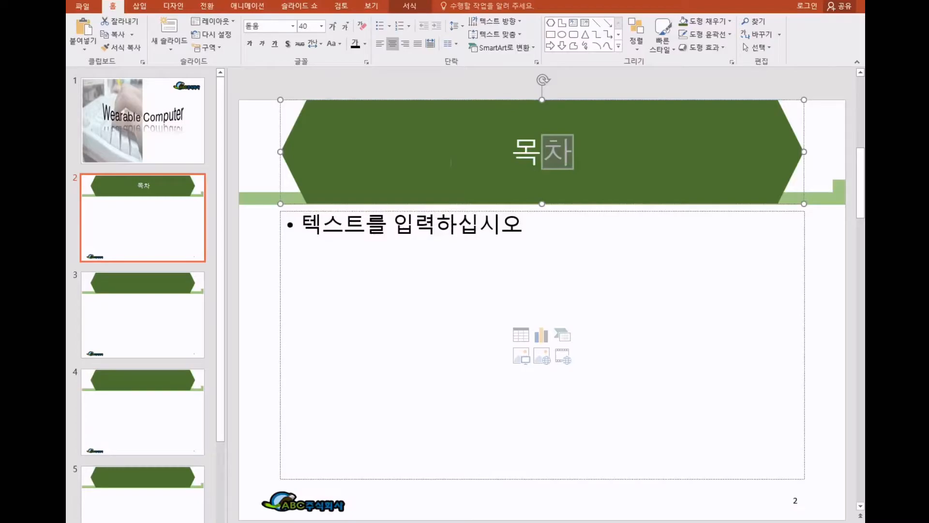
# Delete the empty content placeholder below the title on slide 2.
pyautogui.click(293, 215)
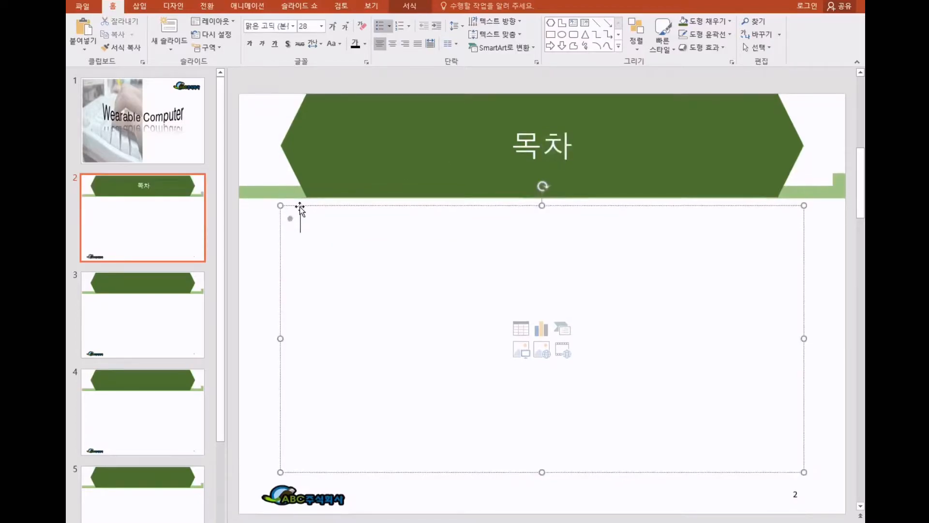
pyautogui.click(299, 206)
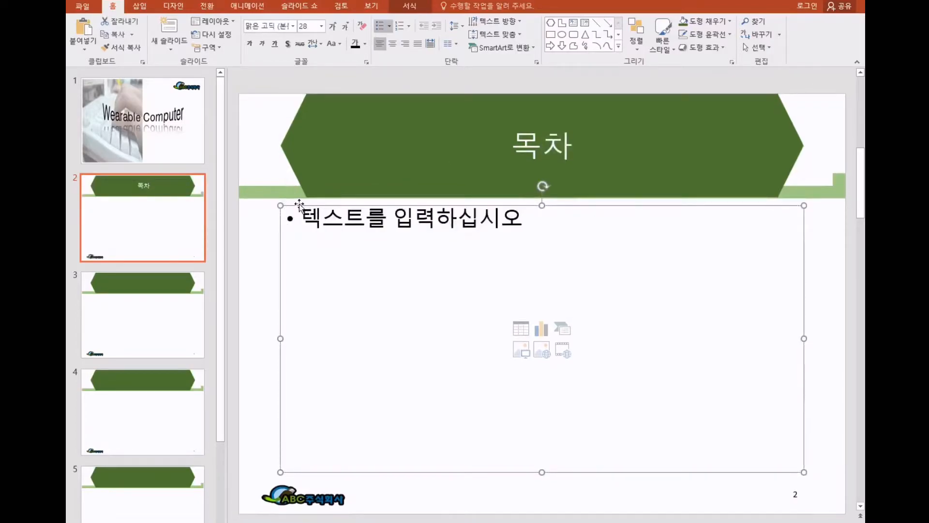
pyautogui.press('Delete')
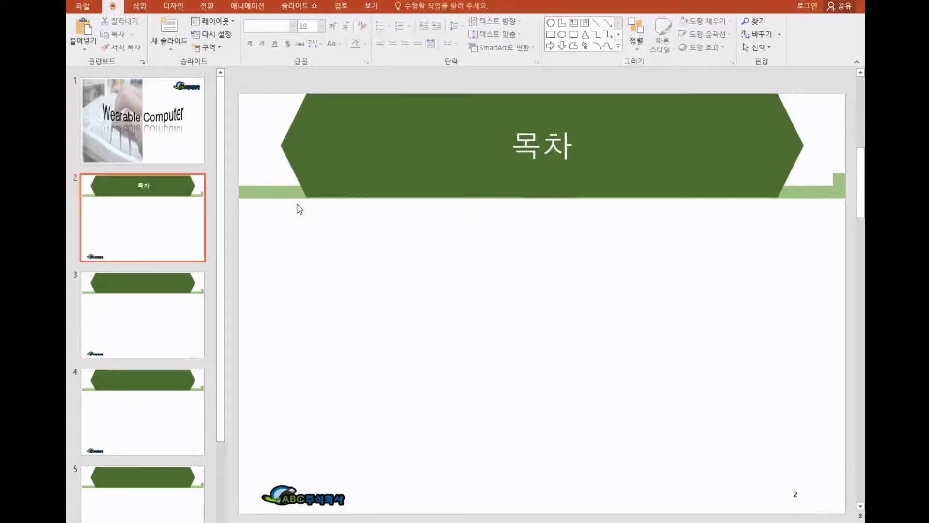
# Draw a thin, long right block arrow about 0.78 cm high and 15.91 cm wide below the 목차 title.
pyautogui.click(139, 7)
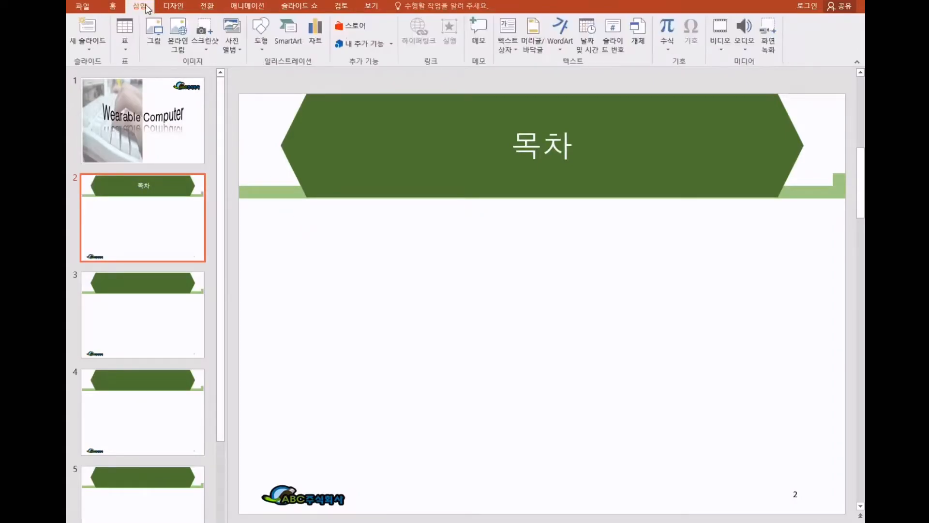
pyautogui.click(260, 46)
pyautogui.click(256, 215)
pyautogui.moveTo(297, 253); pyautogui.dragTo(648, 271)
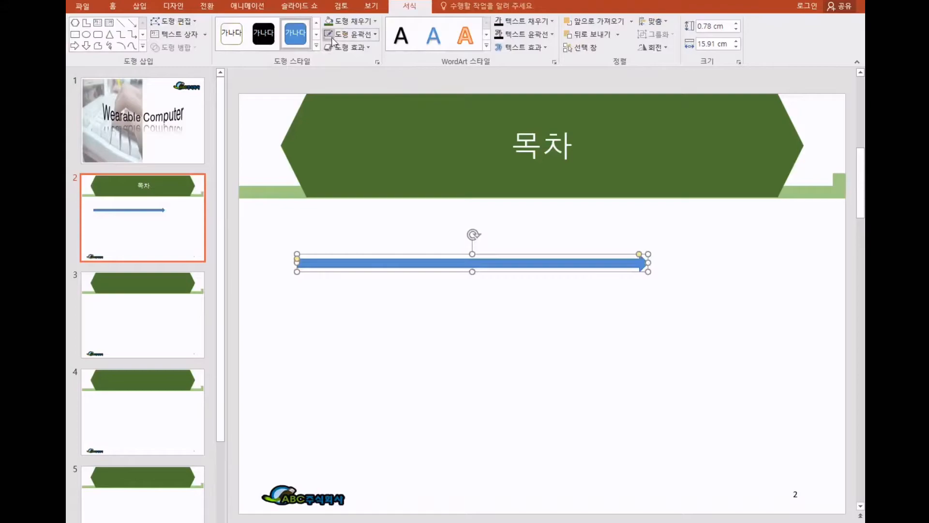
# Open the shape outline options for the right arrow on slide 2.
pyautogui.click(375, 35)
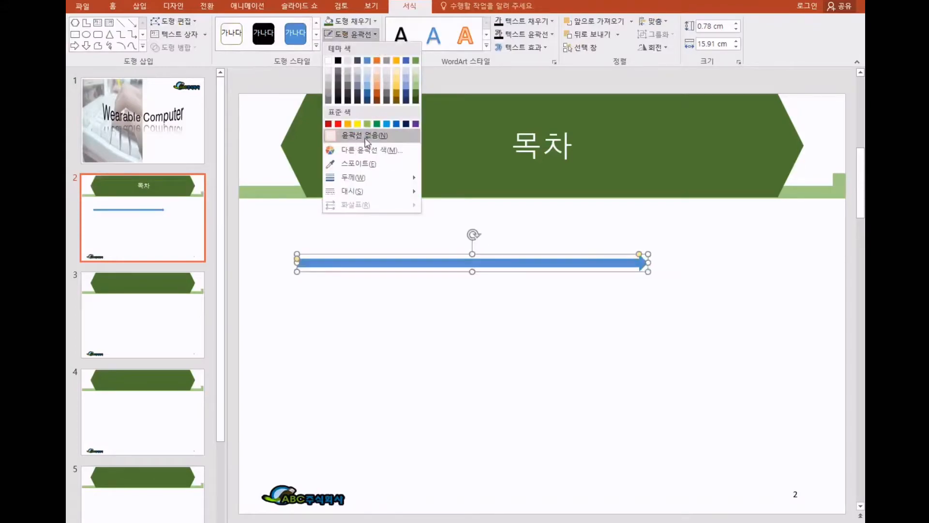